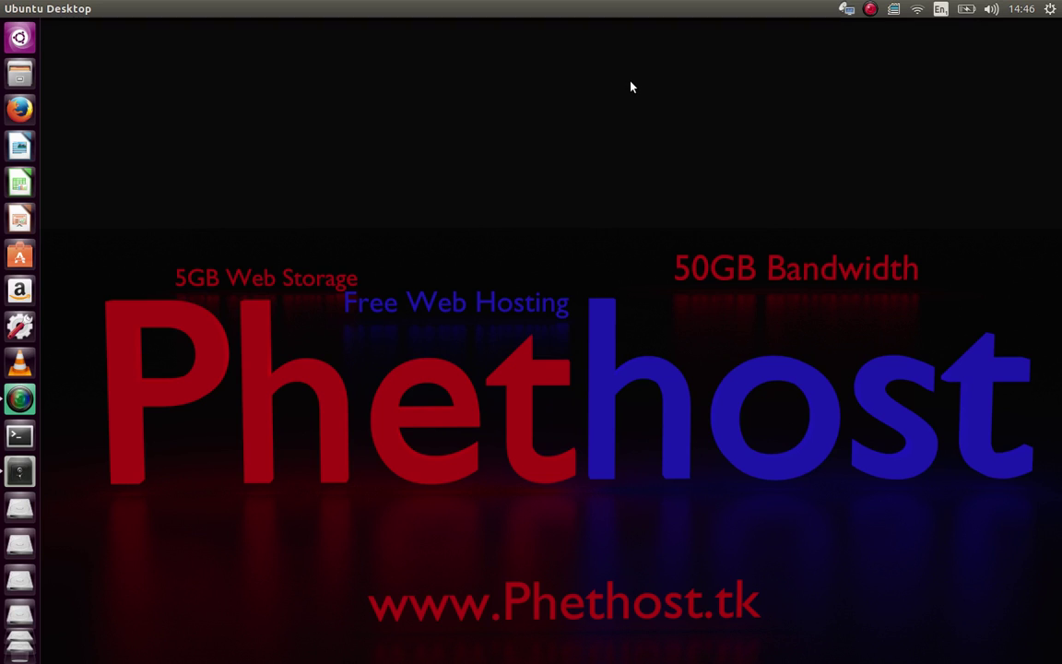
Open the Ubuntu Dash to search for applications.
left_click(19, 36)
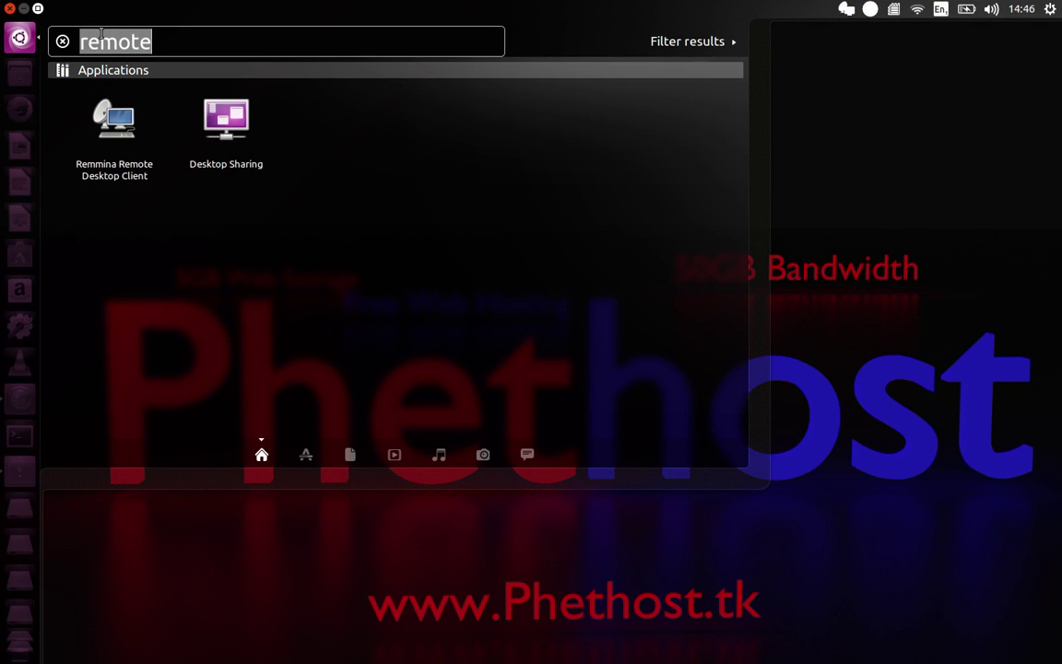
Search 'remote' in the Dash, launch Remmina, and start a new connection profile.
type("remote")
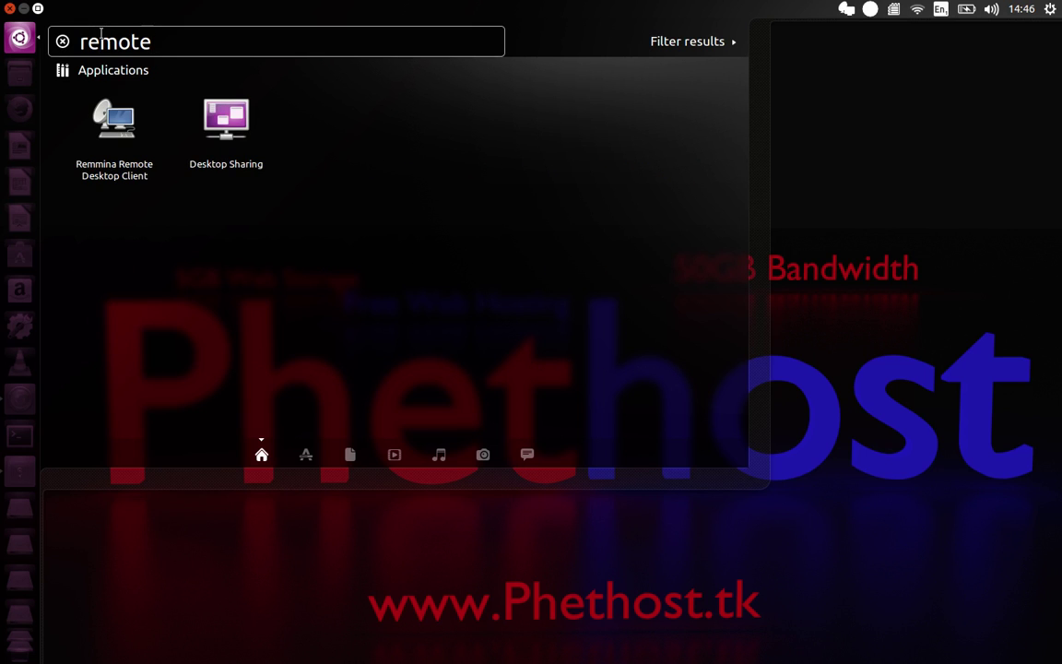
left_click(106, 115)
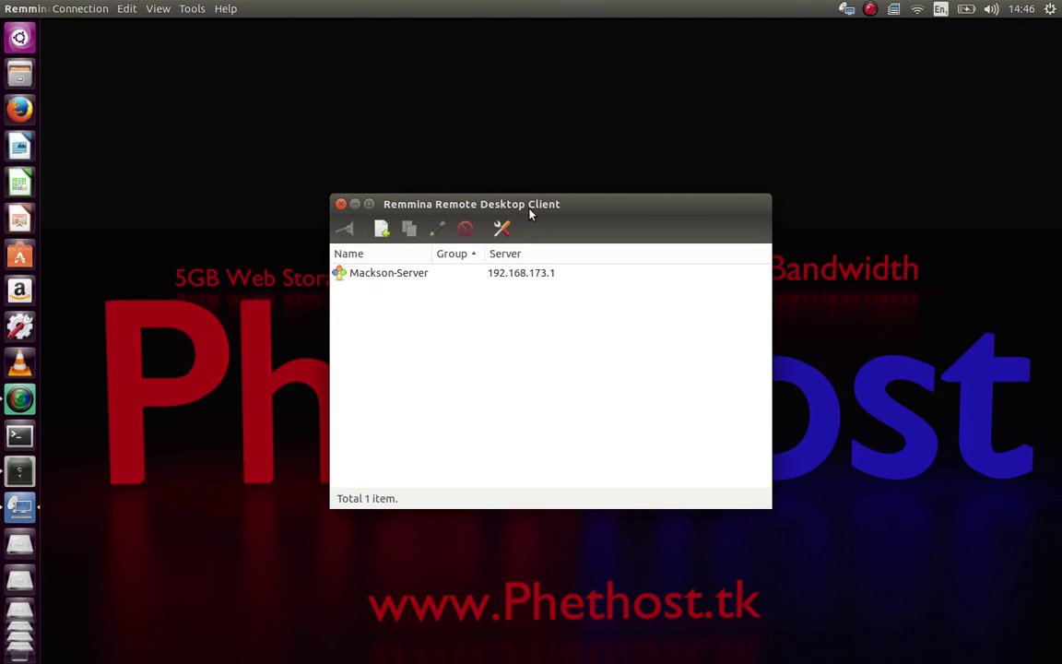
left_click_drag(515, 205, 347, 183)
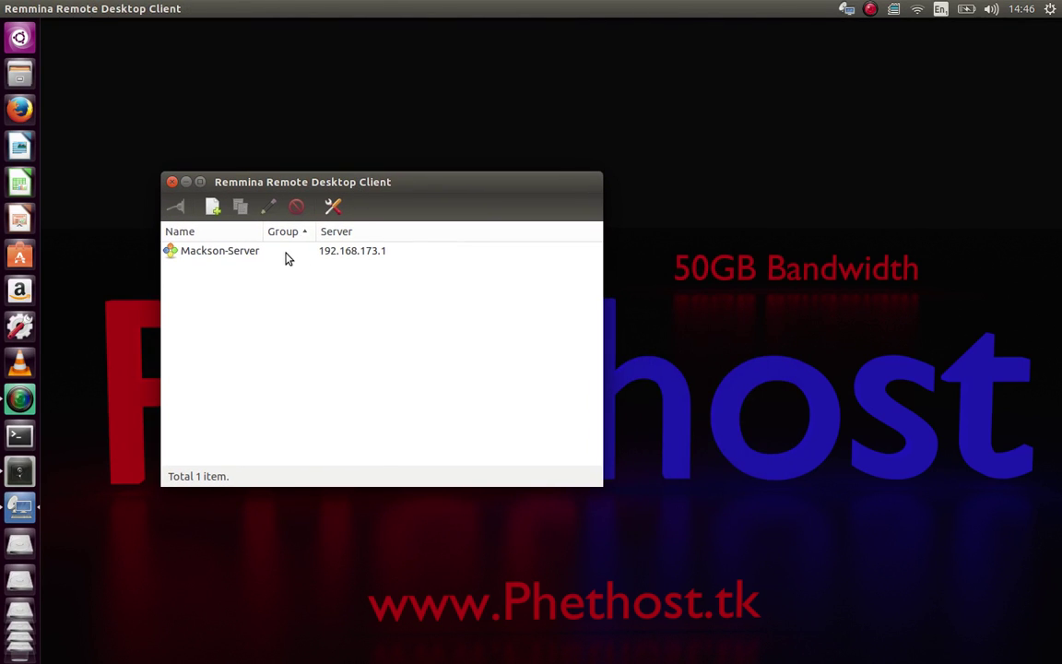
left_click(288, 254)
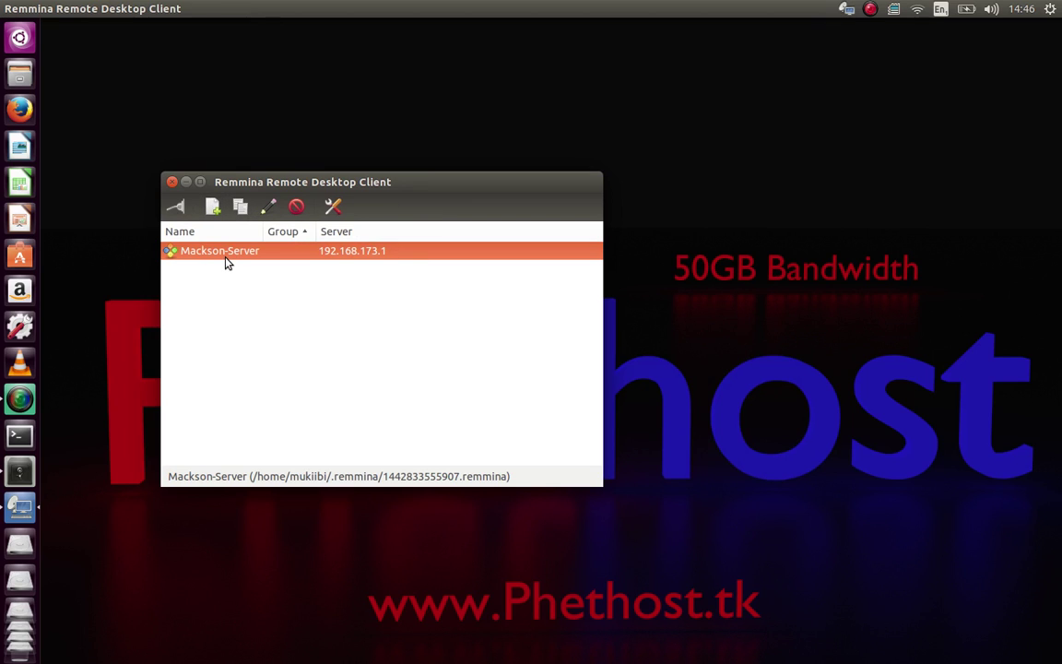
left_click(211, 207)
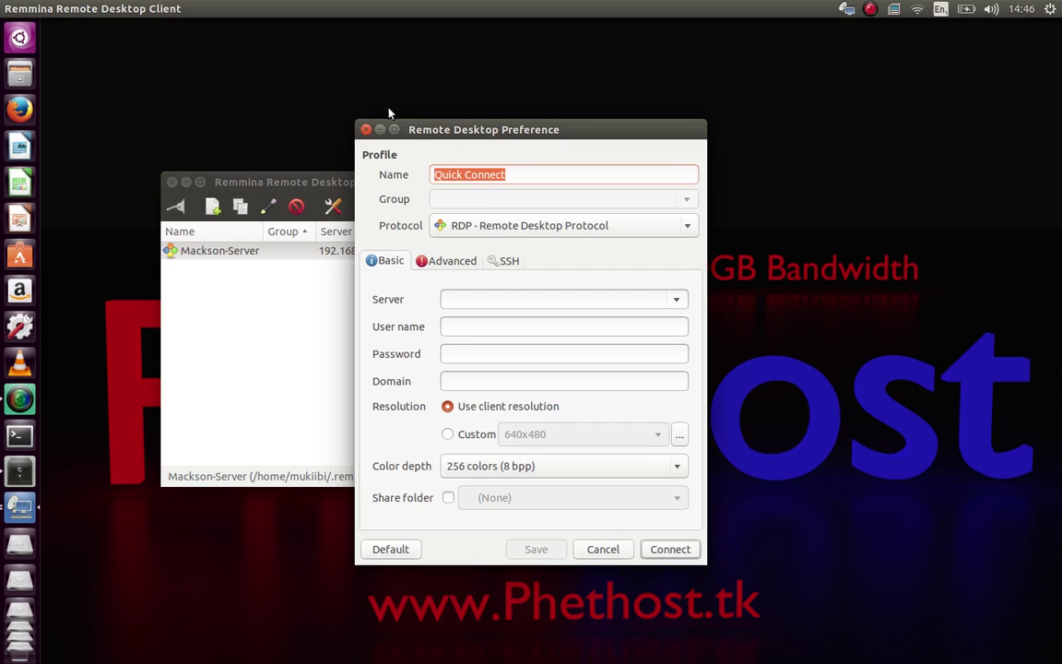
Enter Mukiibi-Server as the profile name and confirm RDP - Remote Desktop Protocol.
left_click_drag(441, 135, 665, 150)
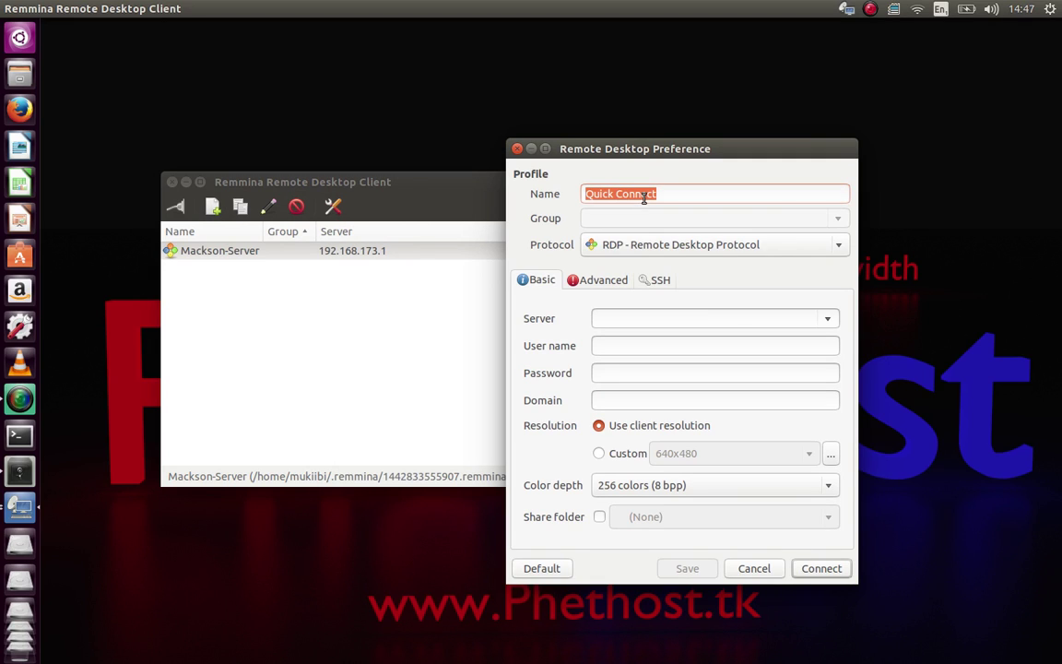
type("Mukiibi")
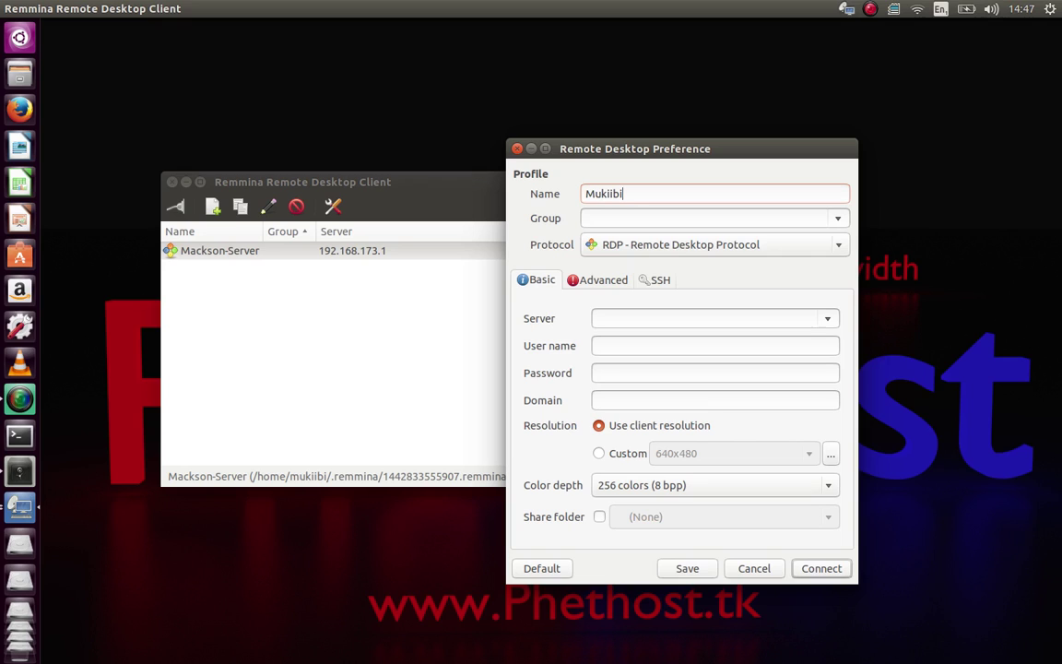
type("-Server")
left_click(839, 245)
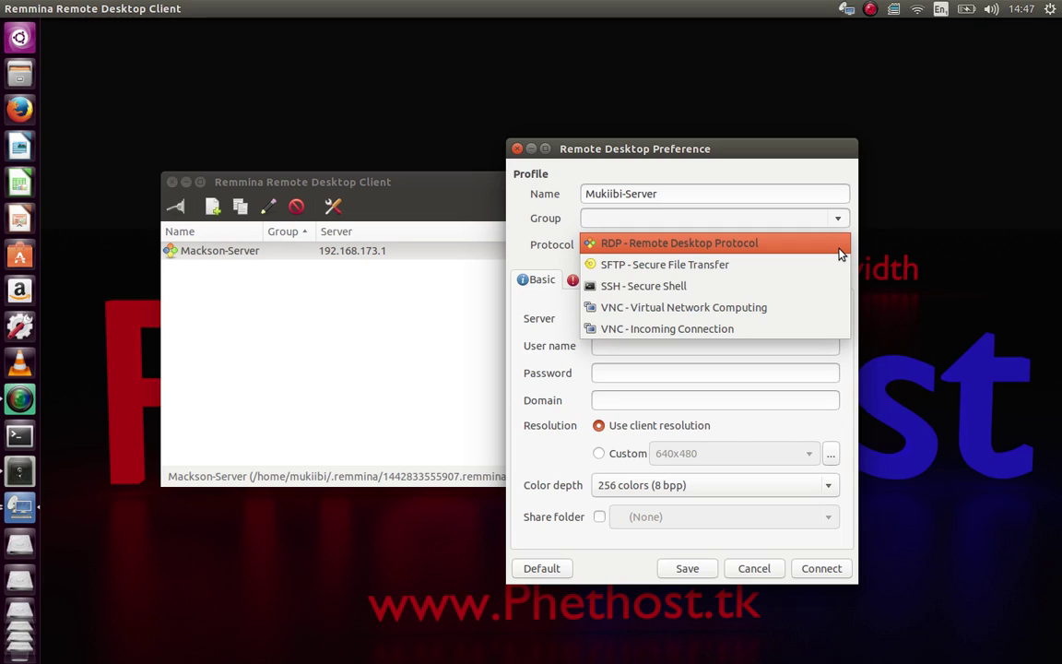
left_click(841, 247)
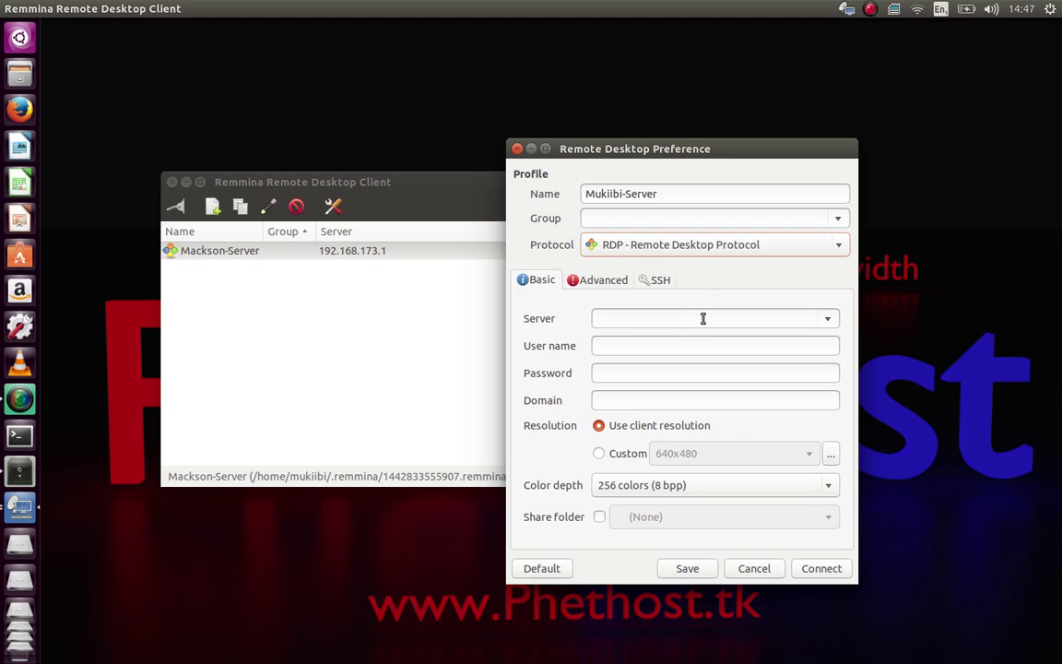
Enter server 192.168.173.1 along with the remote user name and account password.
left_click(673, 318)
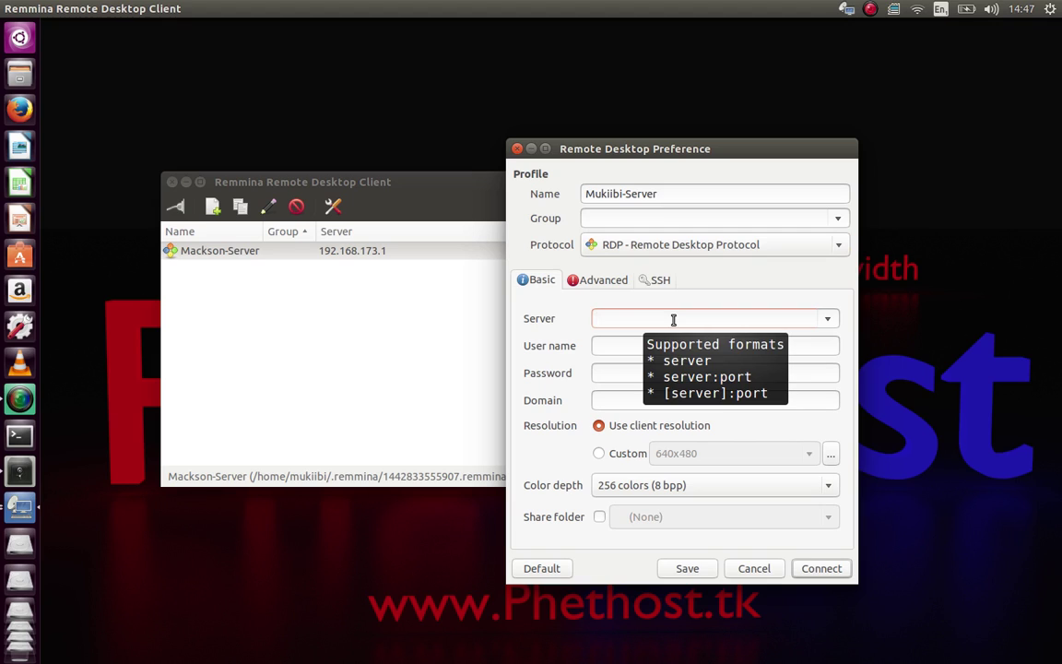
type("192")
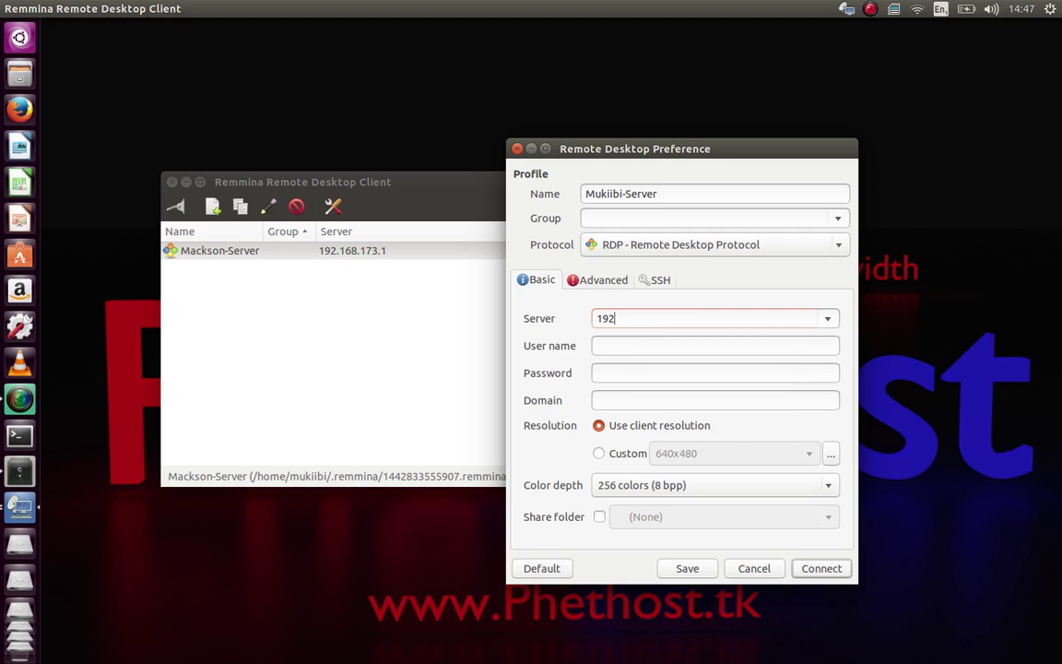
type(".168.173.1")
left_click(617, 345)
type("mackson")
left_click(611, 370)
type("1")
Set a custom 1440x900 resolution.
left_click(605, 453)
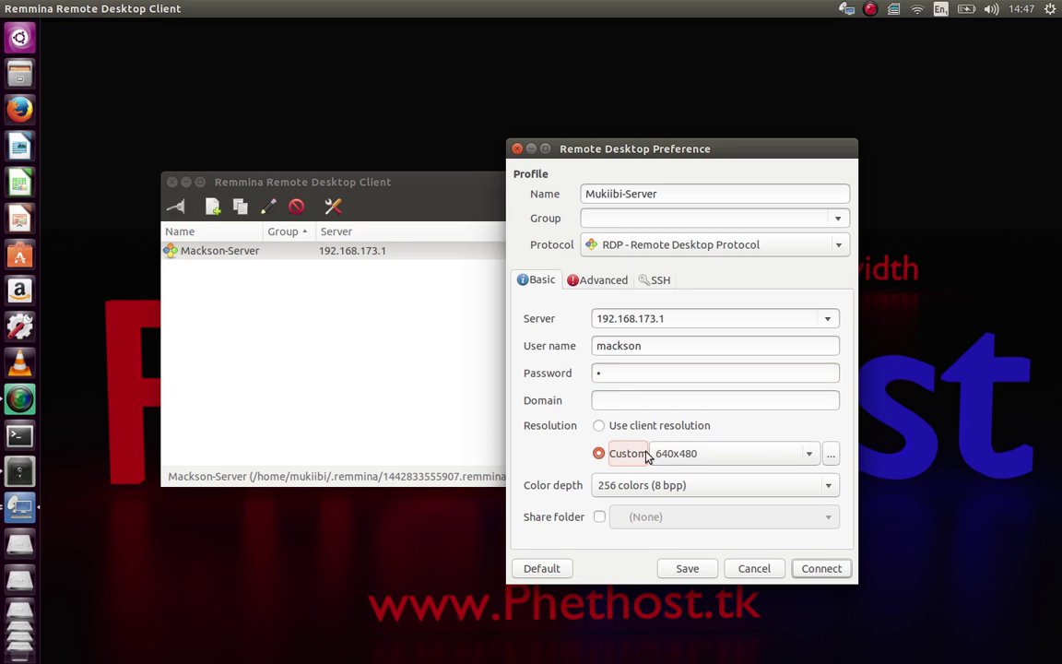
left_click(810, 457)
left_click(687, 579)
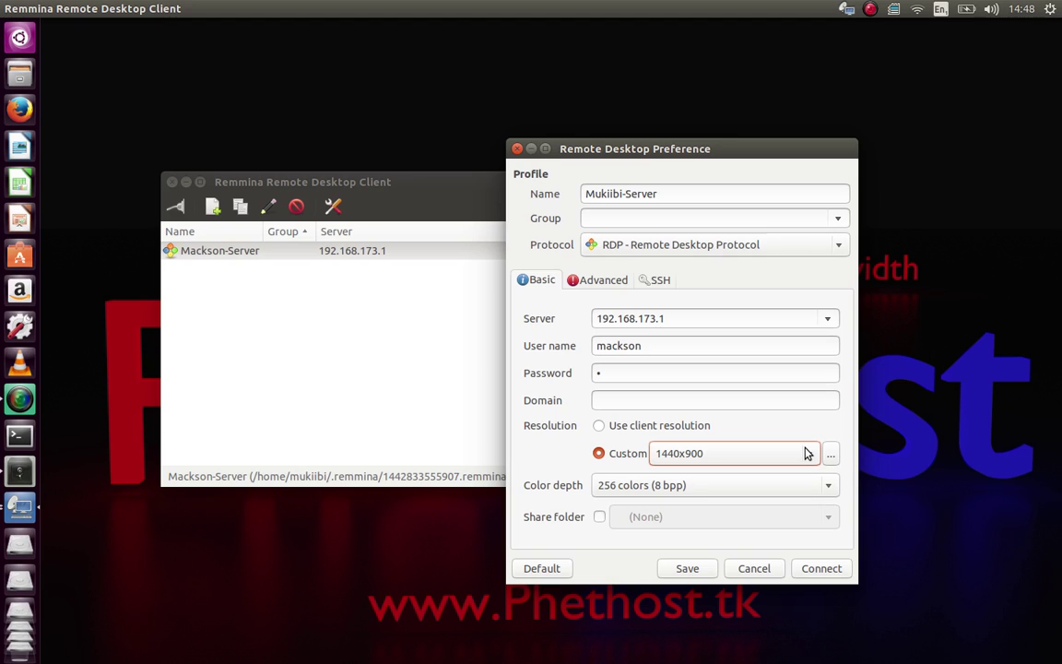
Set colour depth to True color (32 bpp), leave quality at Poor (fastest), and save.
left_click(835, 486)
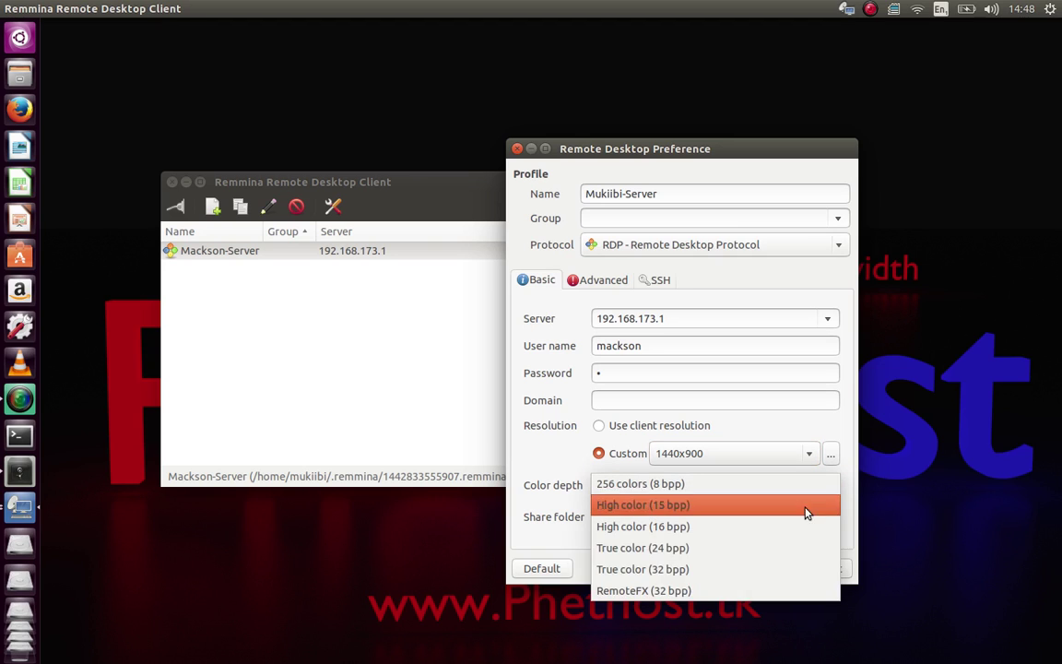
left_click(712, 570)
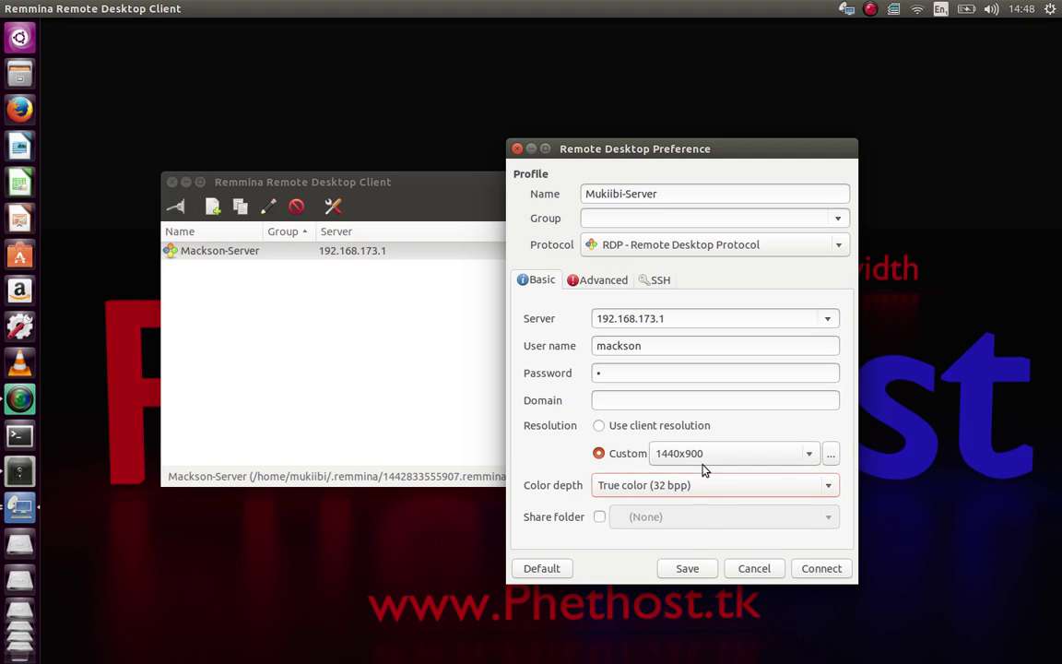
left_click(591, 279)
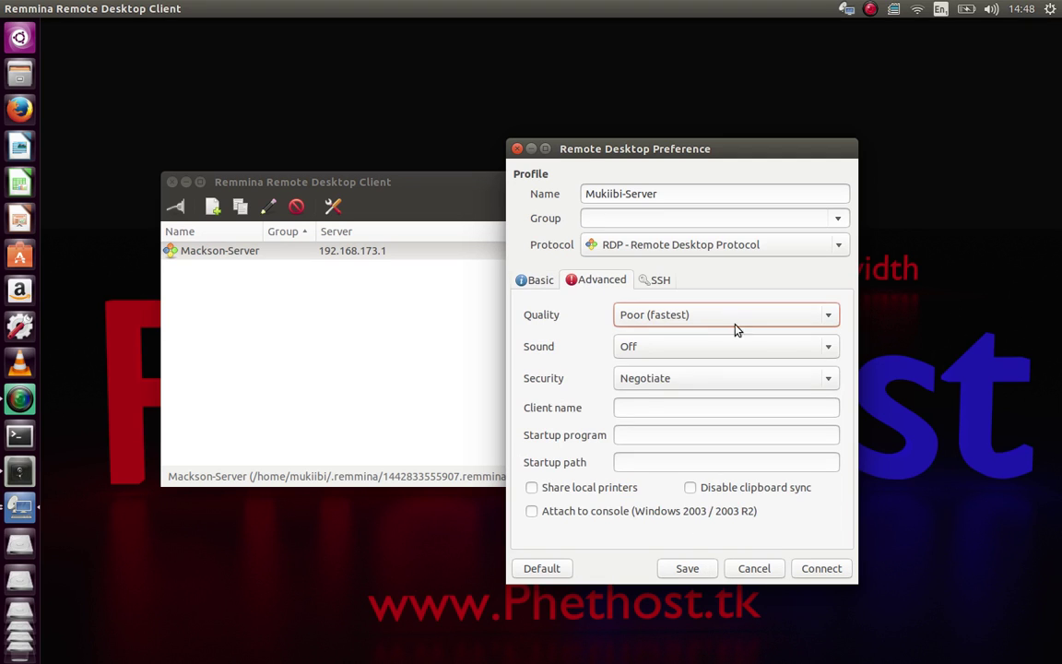
left_click(830, 318)
left_click(829, 315)
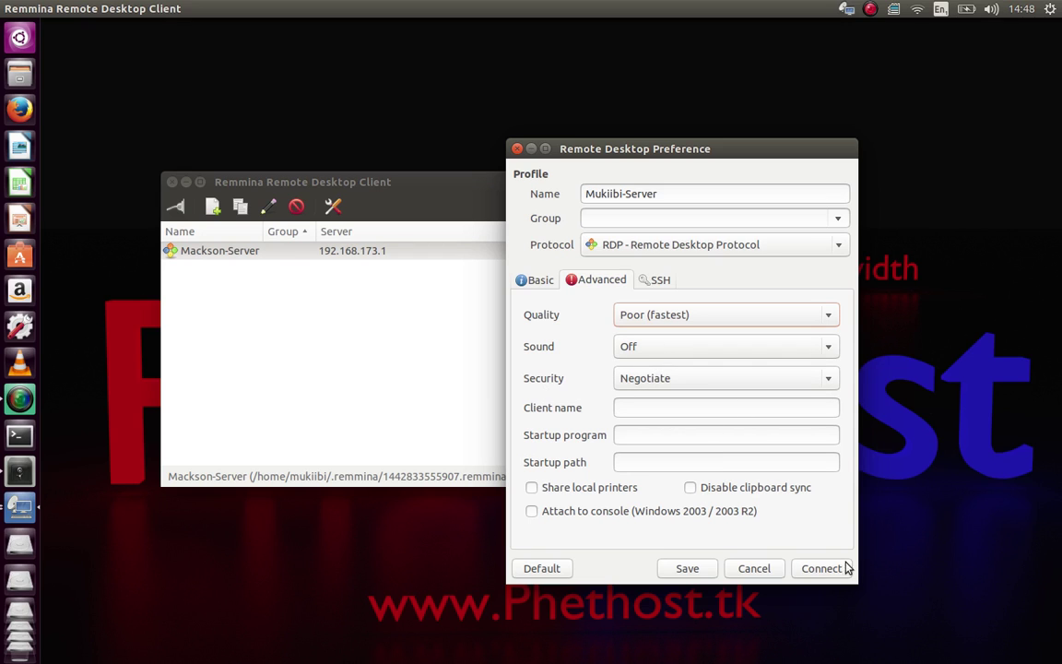
left_click(701, 568)
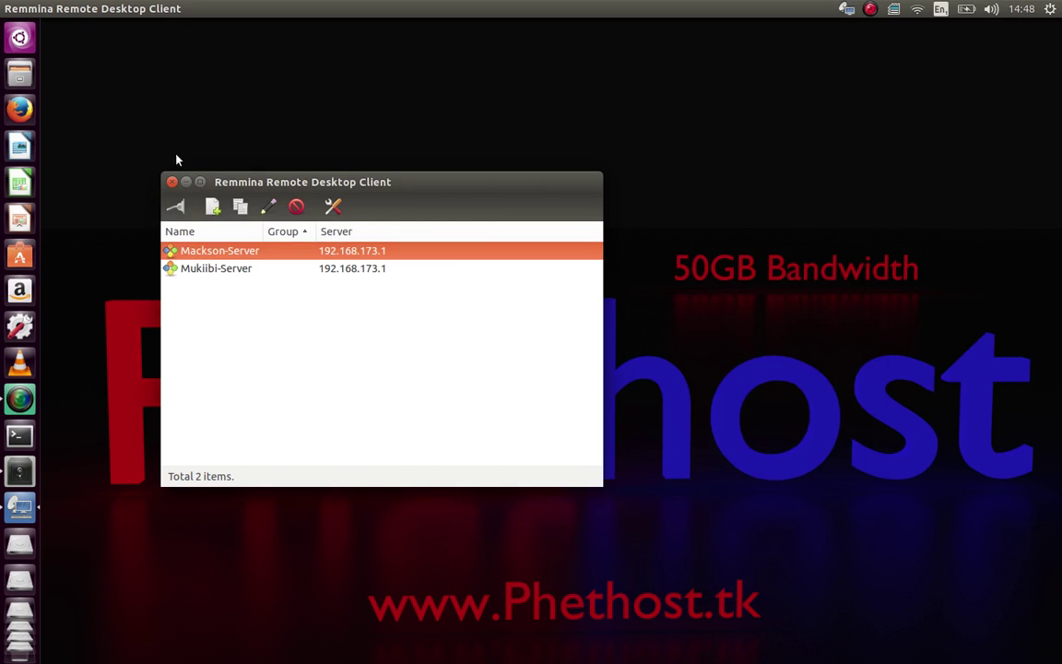
Connect to Mukiibi-Server, go full screen, and open then dismiss the remote Start menu.
left_click(247, 275)
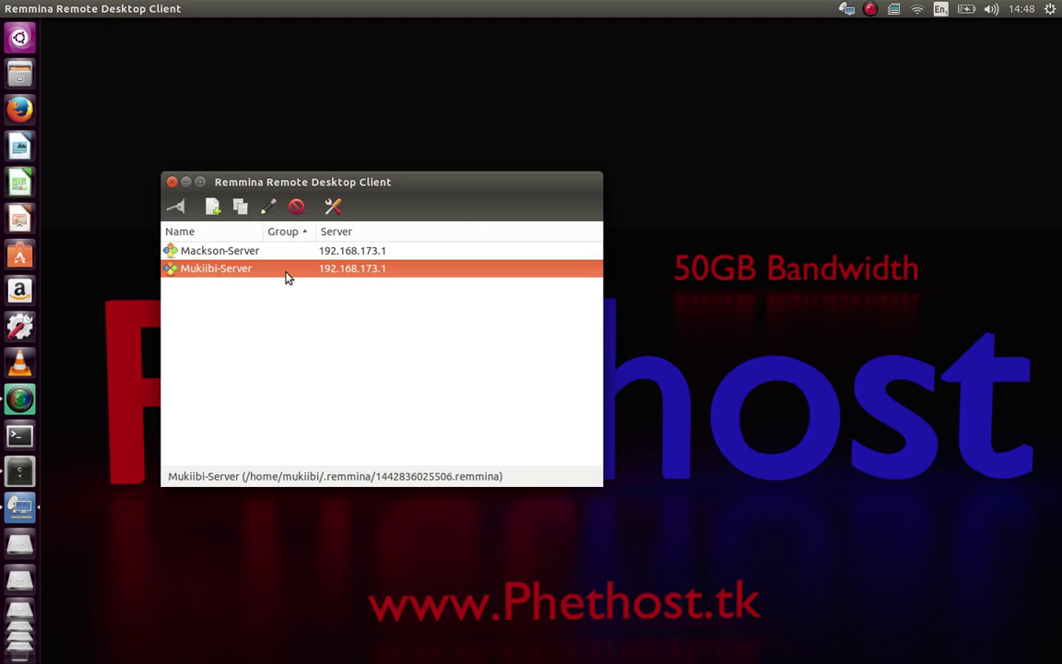
double_click(286, 277)
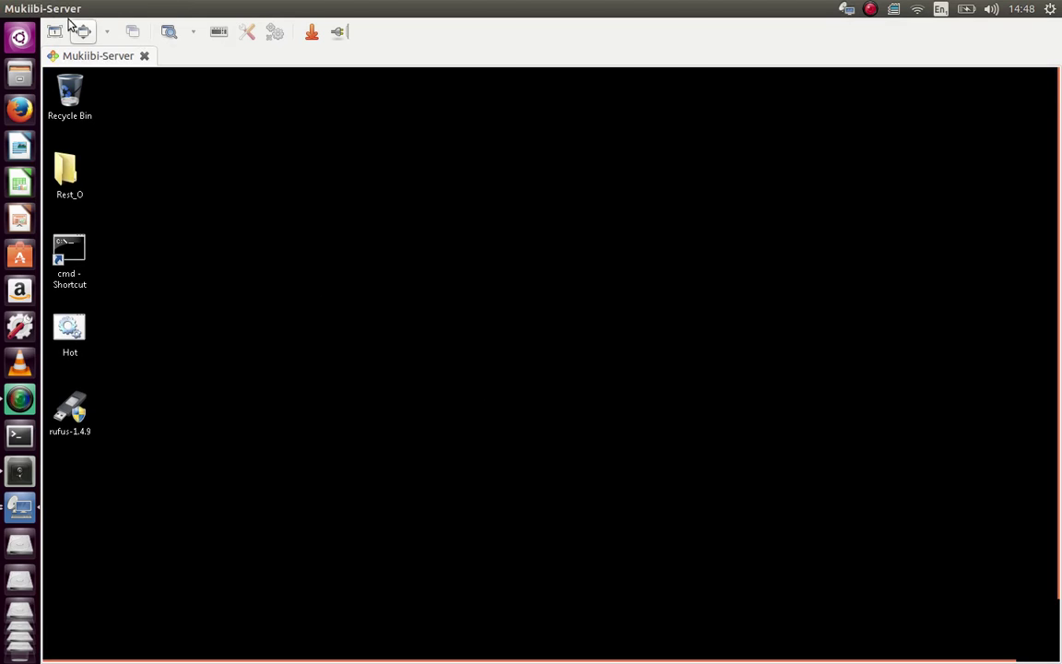
double_click(104, 7)
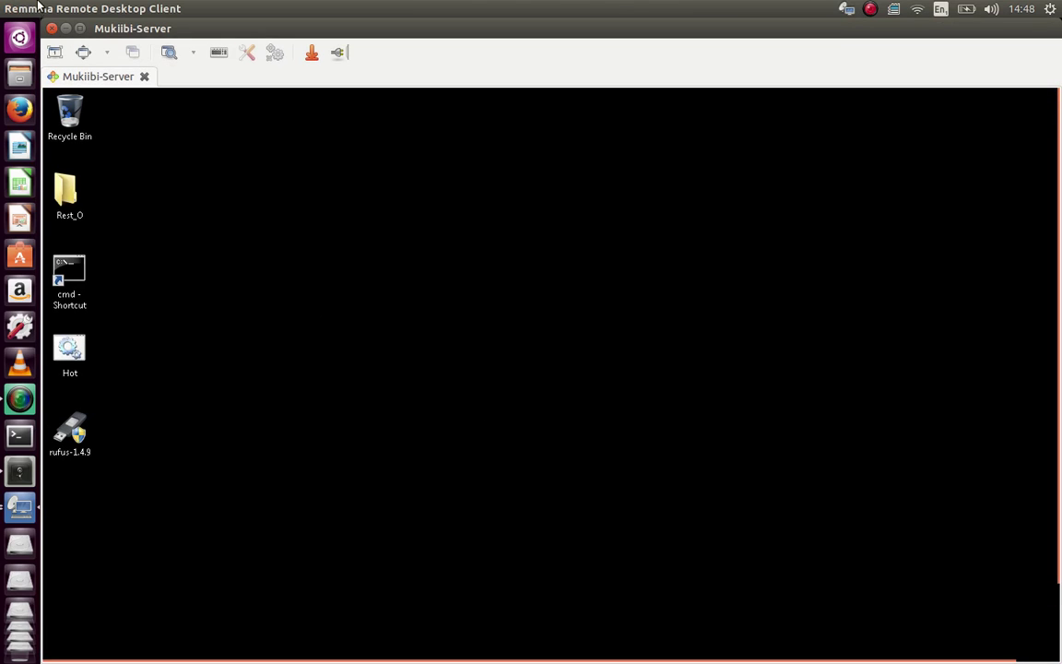
left_click(83, 53)
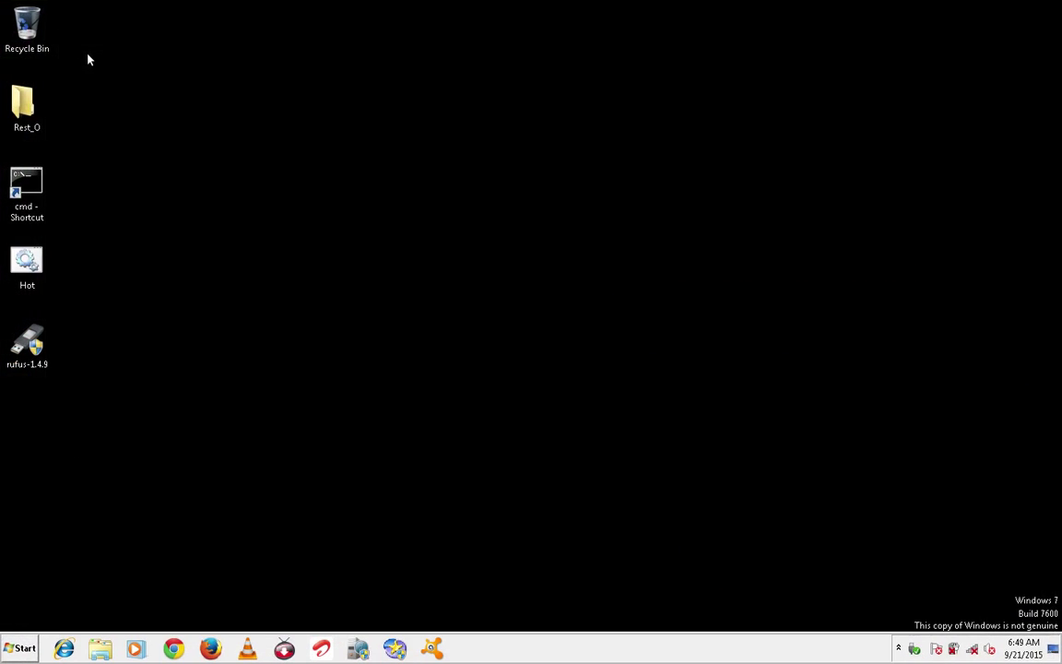
left_click(21, 648)
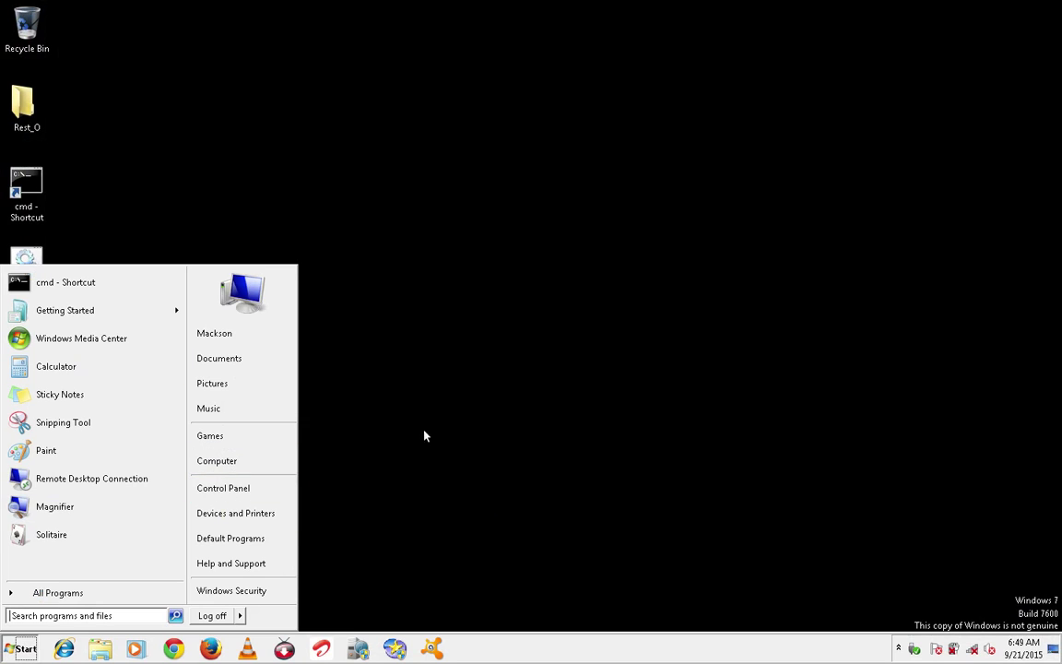
left_click(344, 490)
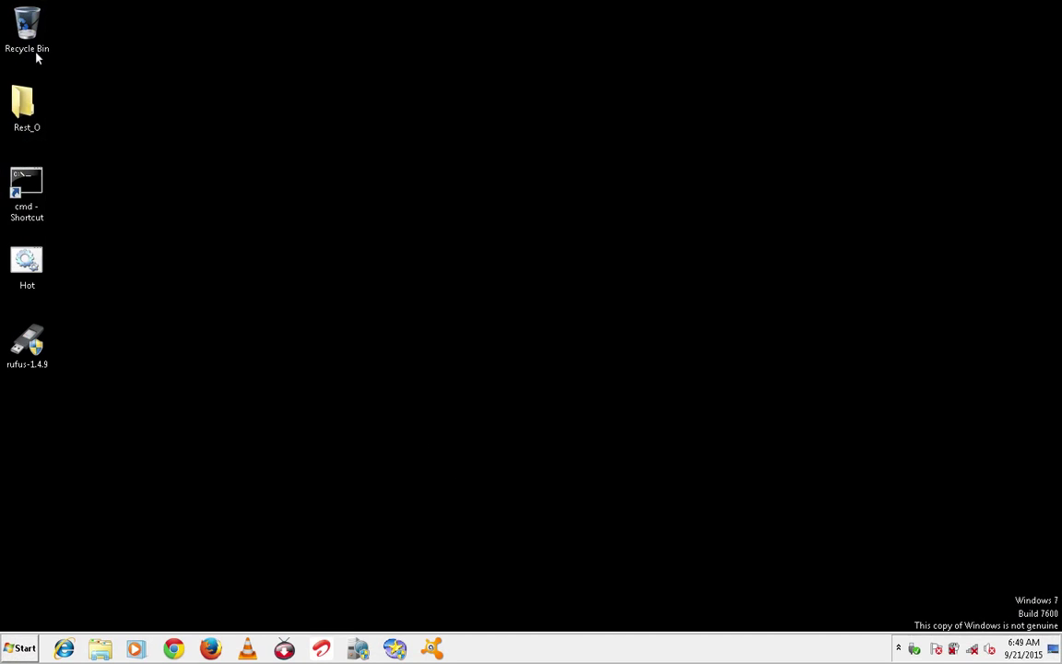
left_click(23, 21)
double_click(23, 20)
left_click_drag(638, 152, 545, 102)
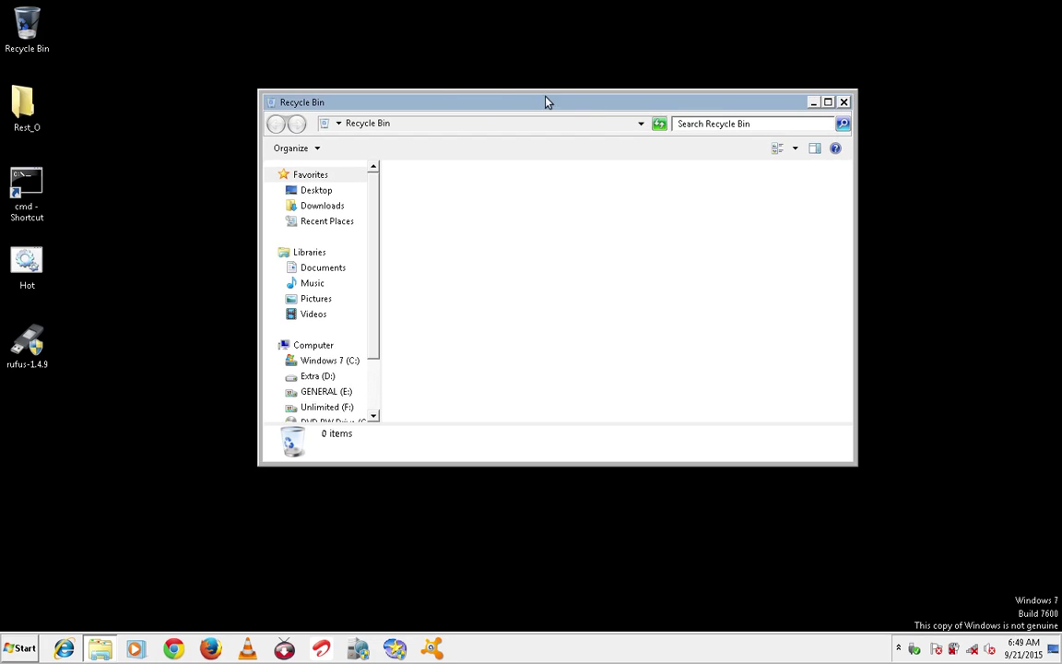
left_click_drag(464, 95, 463, 69)
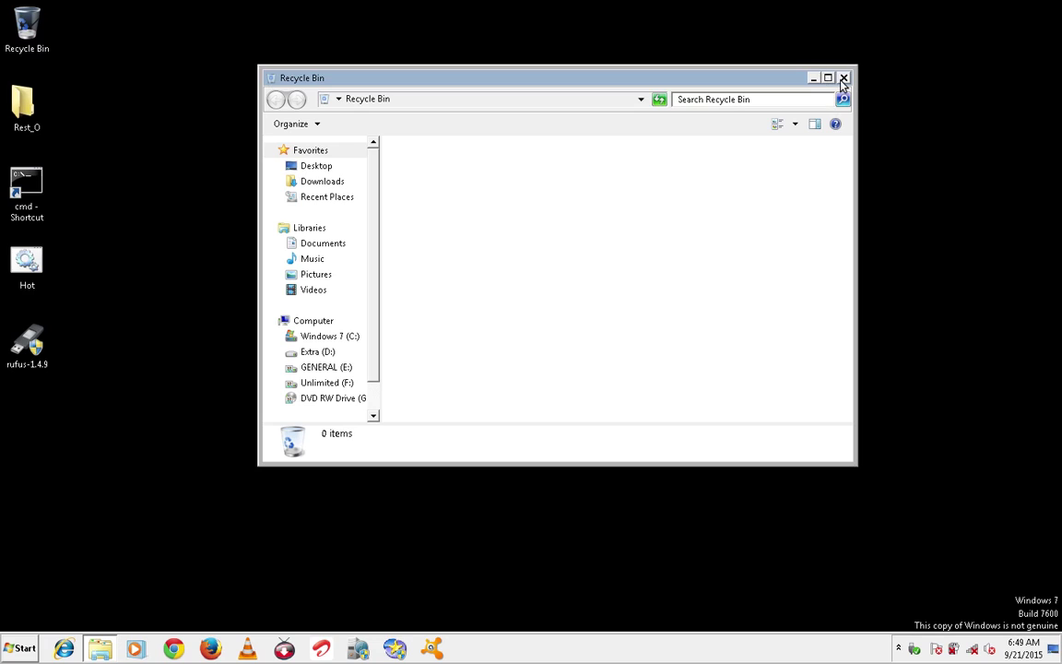
left_click(843, 76)
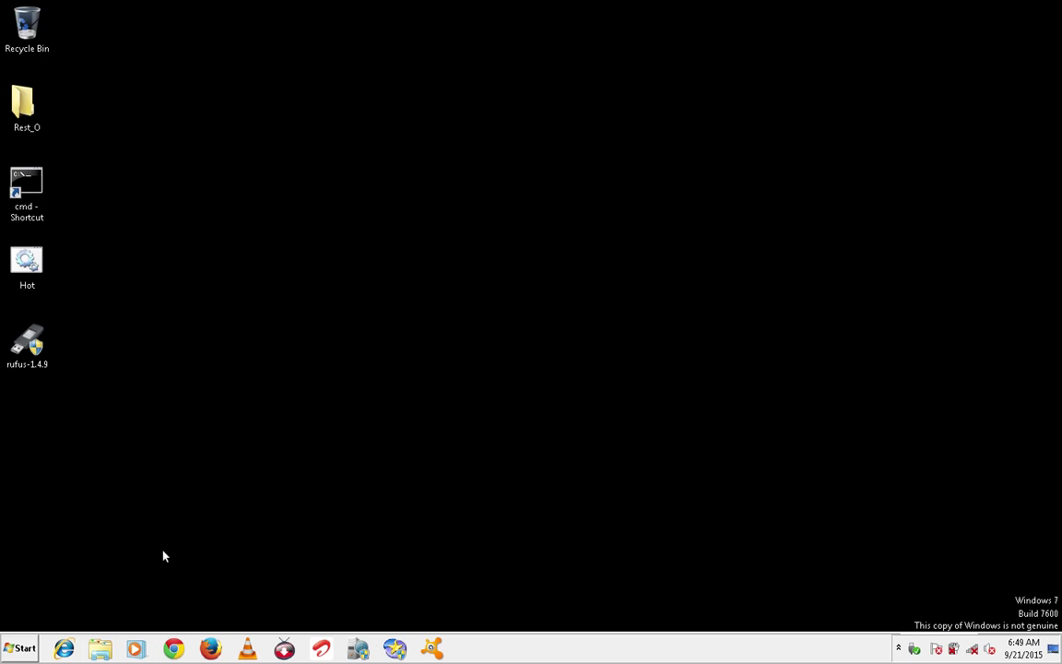
double_click(41, 174)
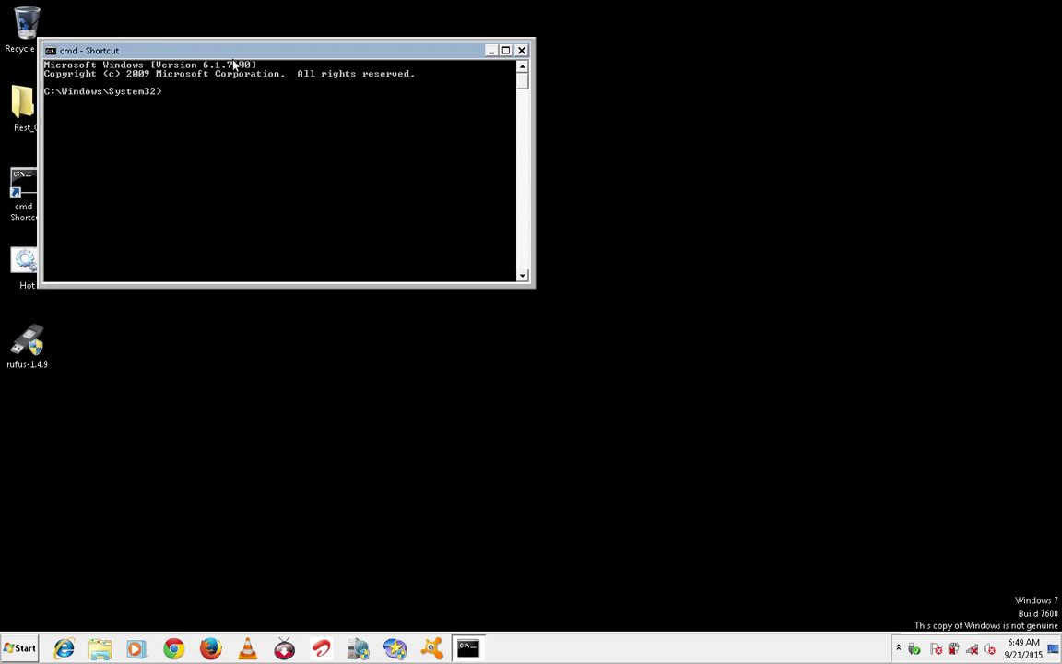
left_click_drag(219, 53, 424, 66)
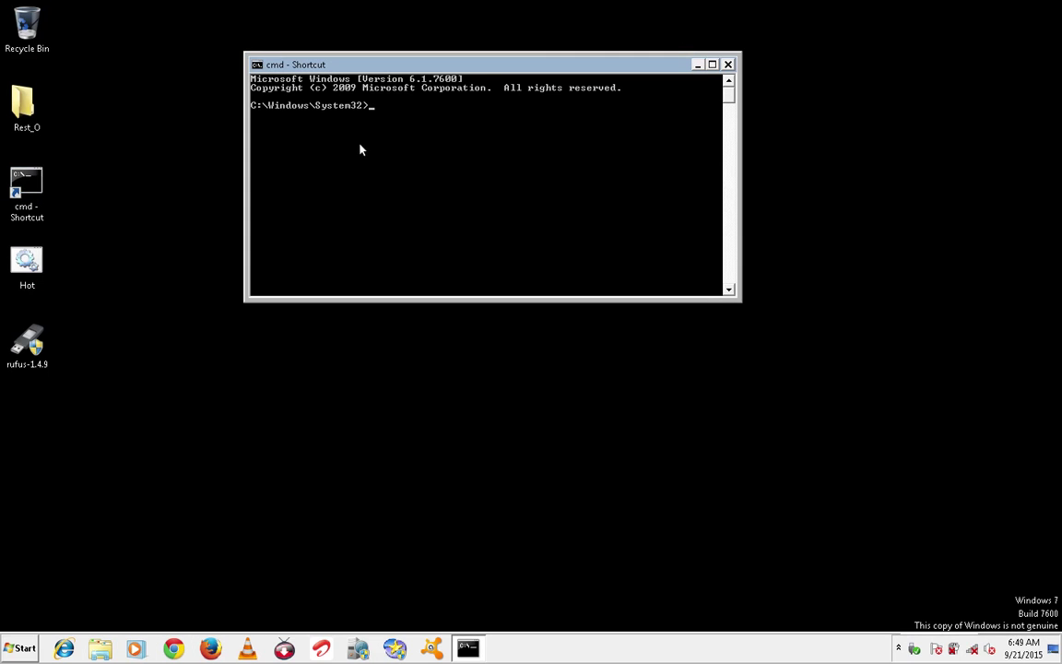
left_click(728, 63)
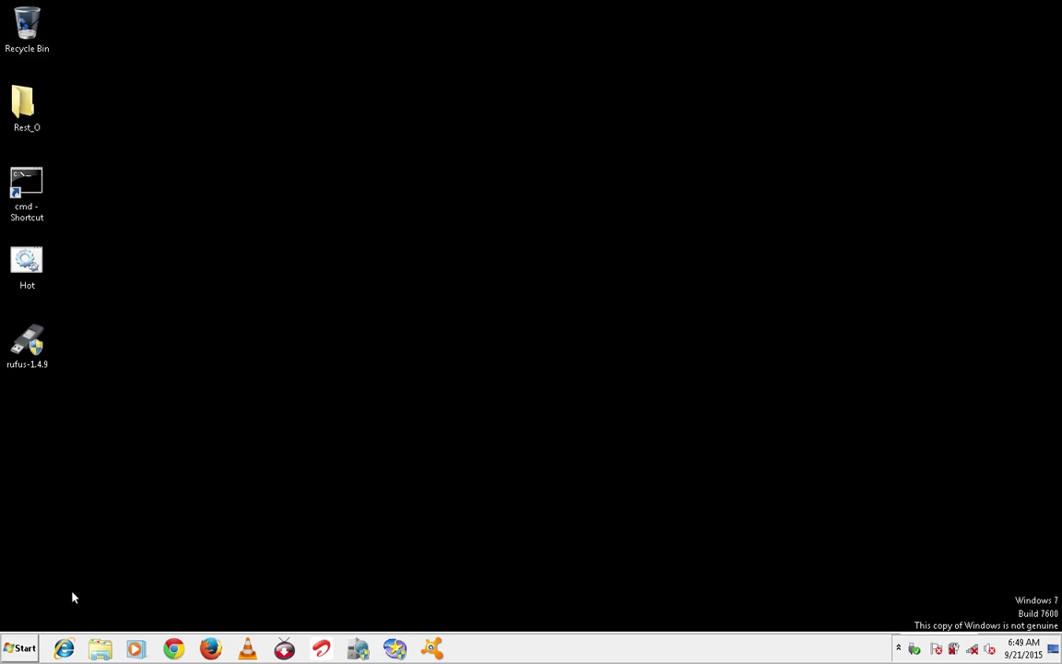
left_click(15, 656)
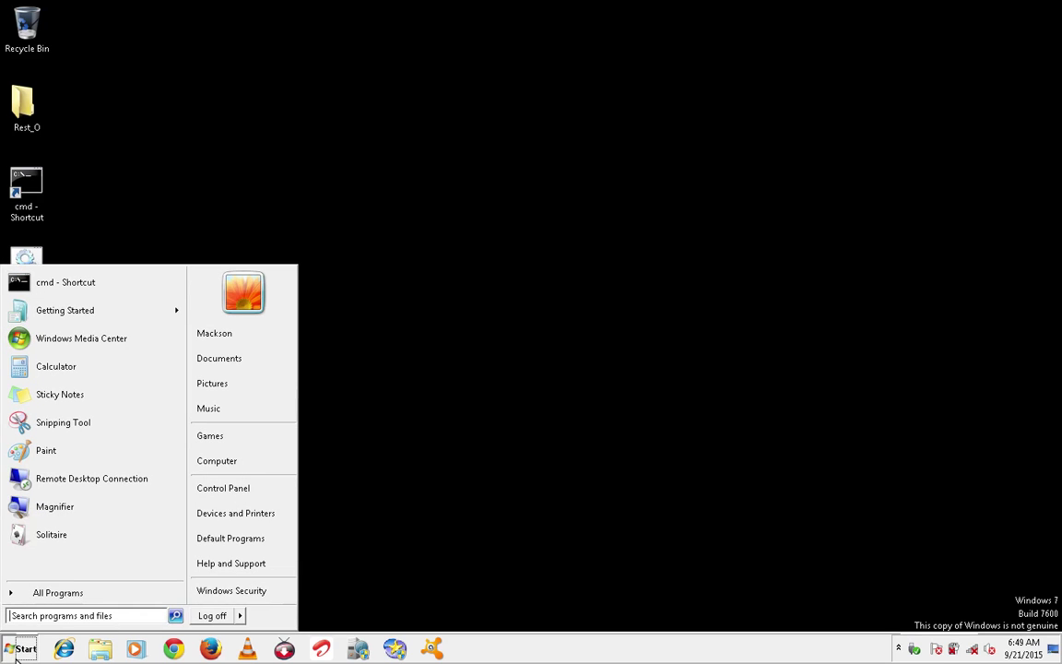
left_click(99, 97)
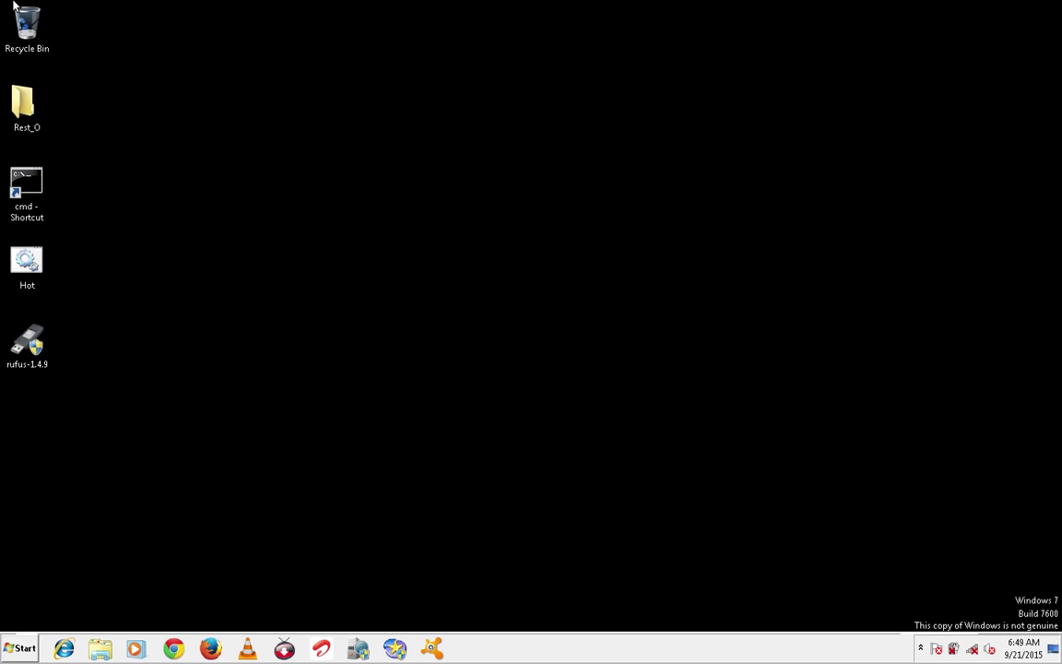
left_click(31, 46)
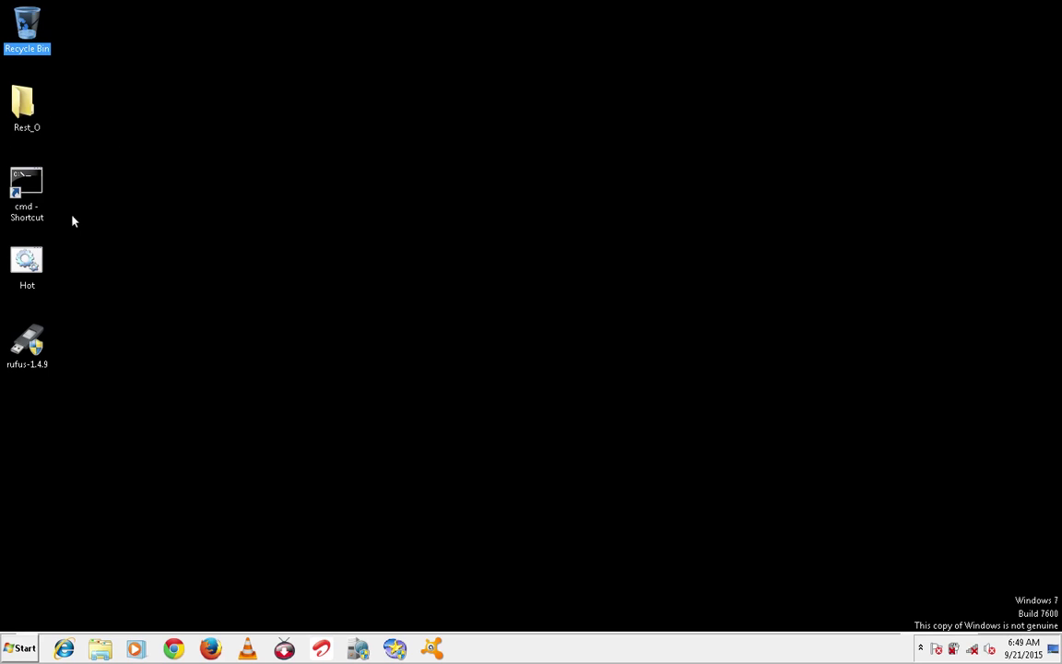
left_click(18, 95)
double_click(29, 37)
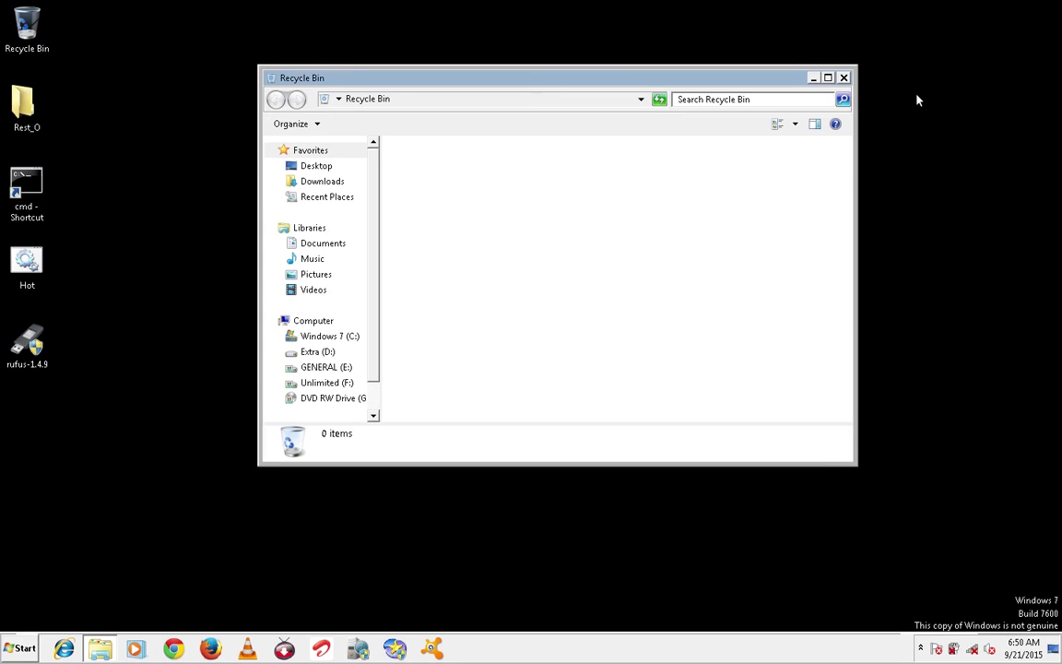
left_click(844, 78)
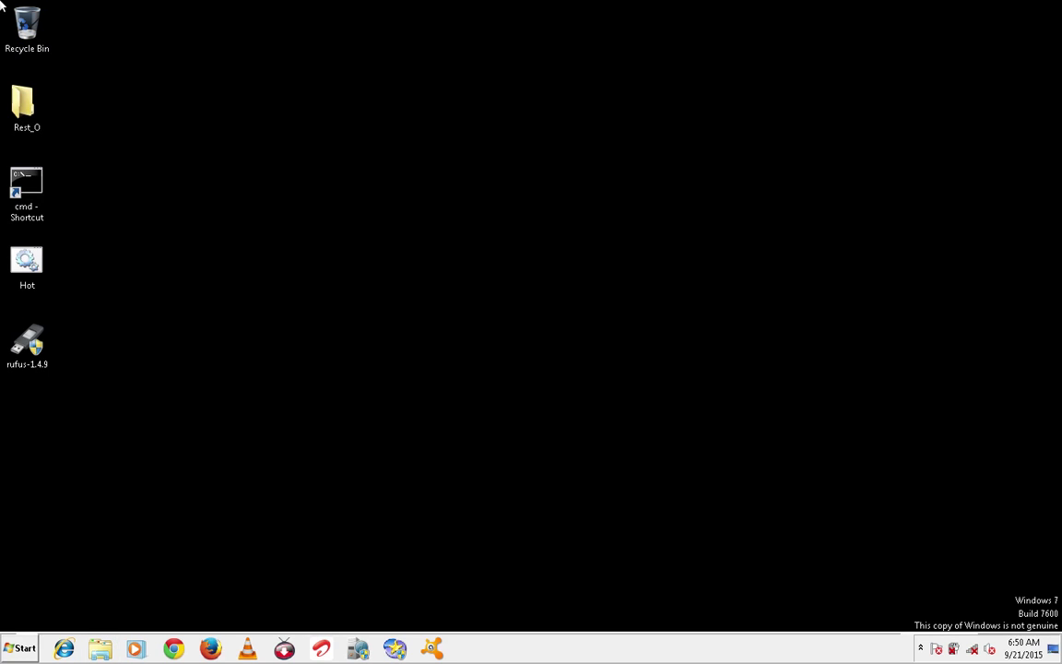
Leave fullscreen and close the remote Mukiibi-Server session.
mouse_move(484, 5)
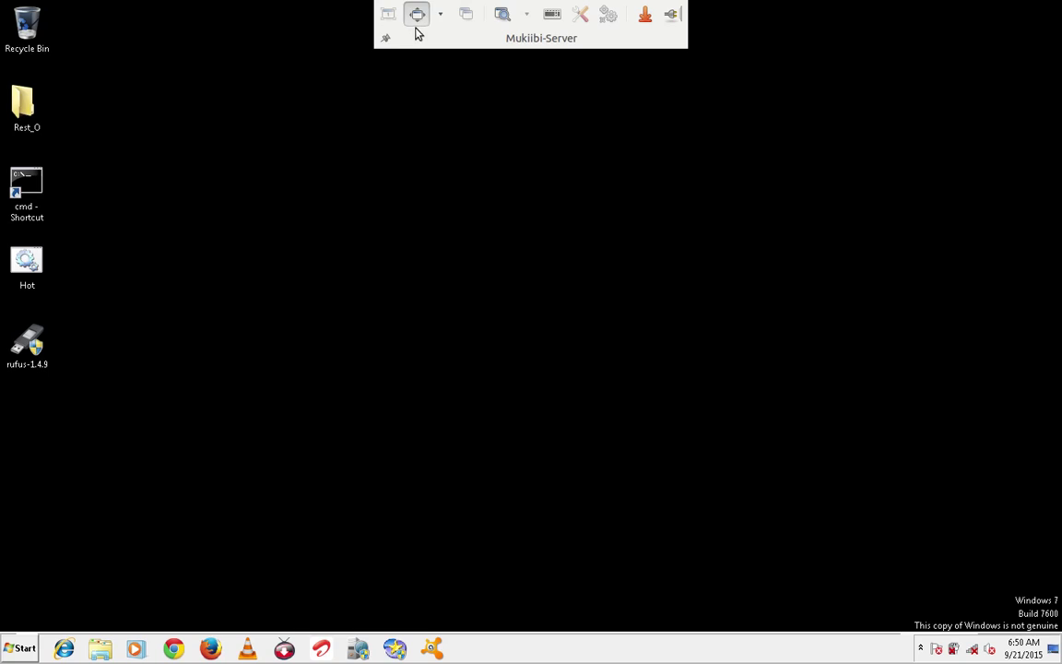
left_click(417, 16)
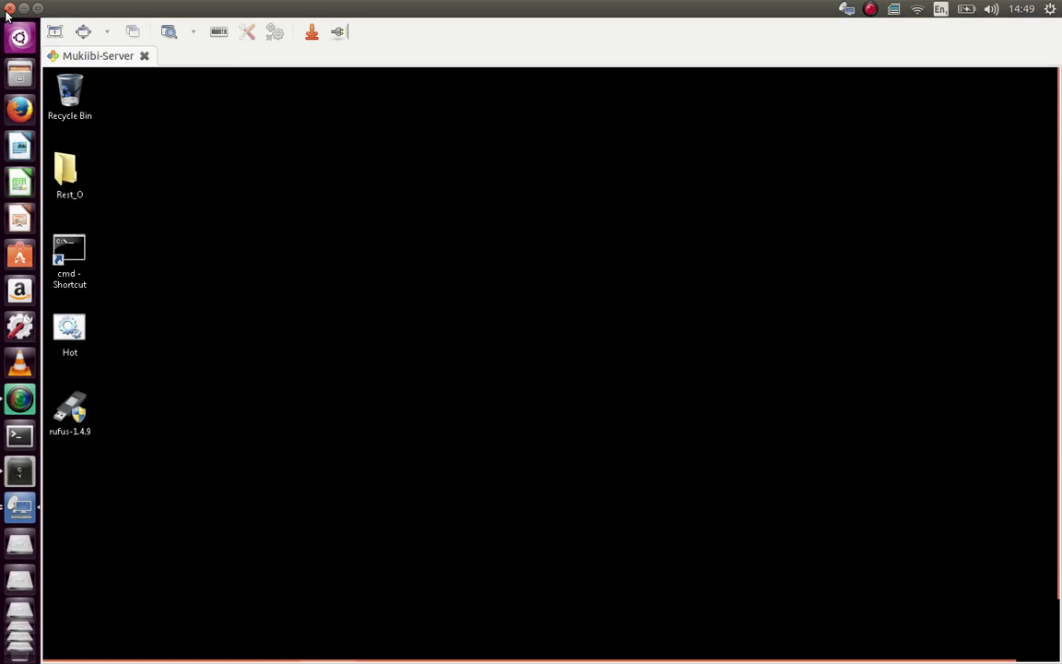
left_click(8, 9)
Edit Mukiibi-Server's advanced quality to Best (slowest) and save the profile.
right_click(362, 273)
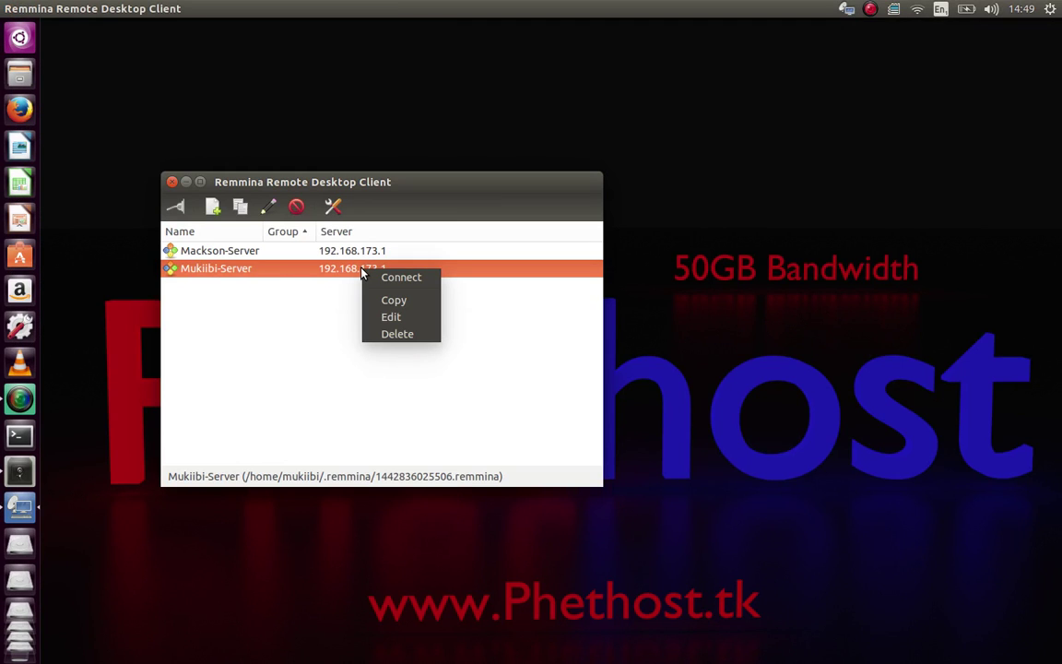
left_click(391, 316)
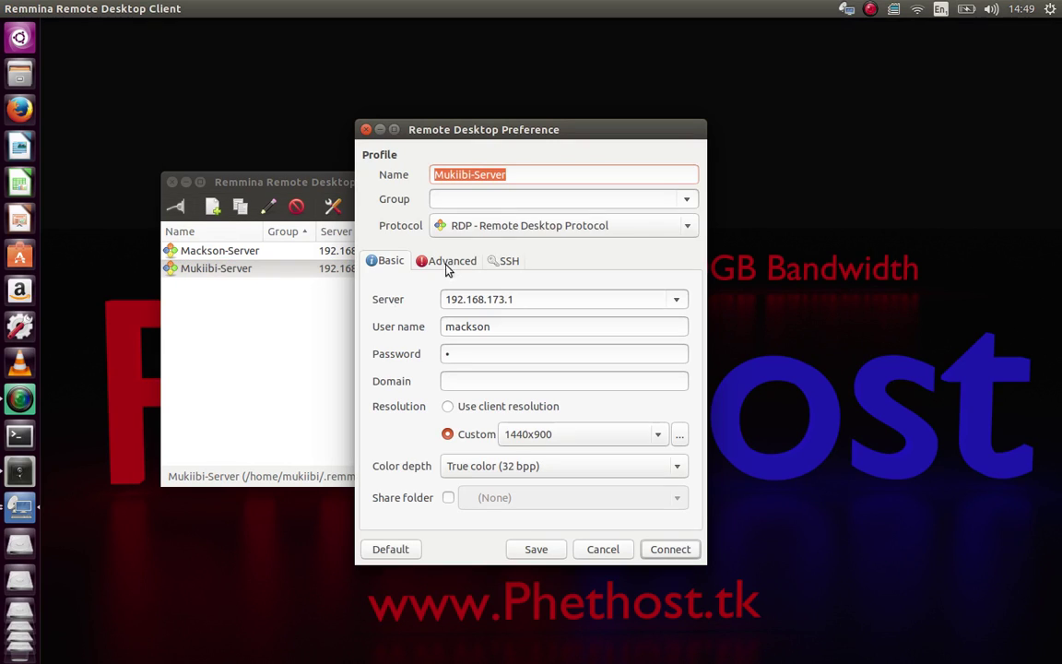
left_click(450, 262)
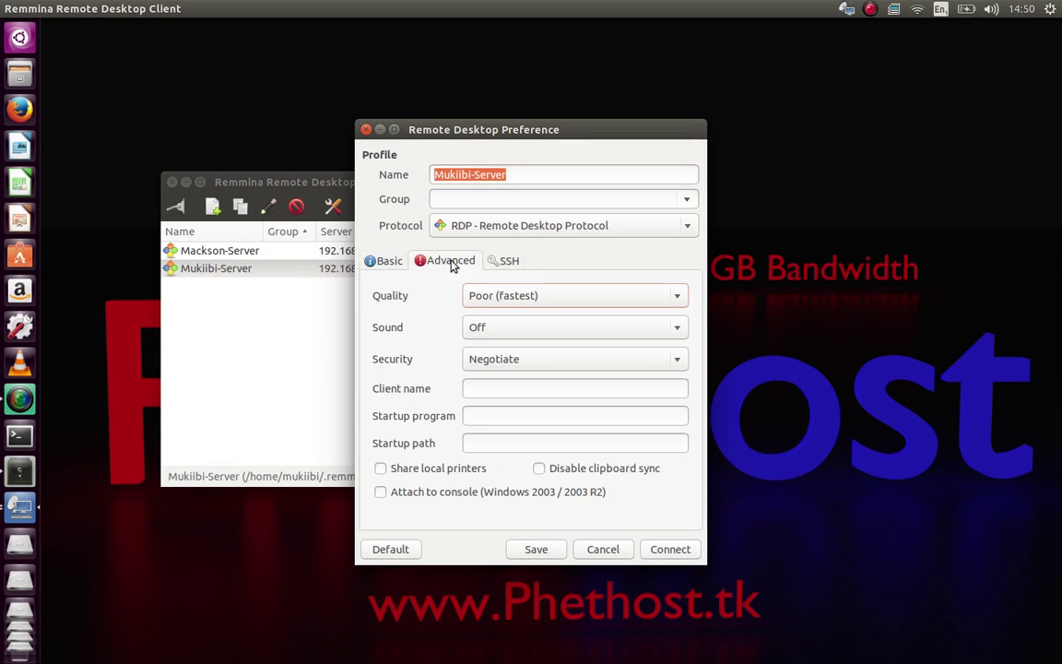
left_click(680, 296)
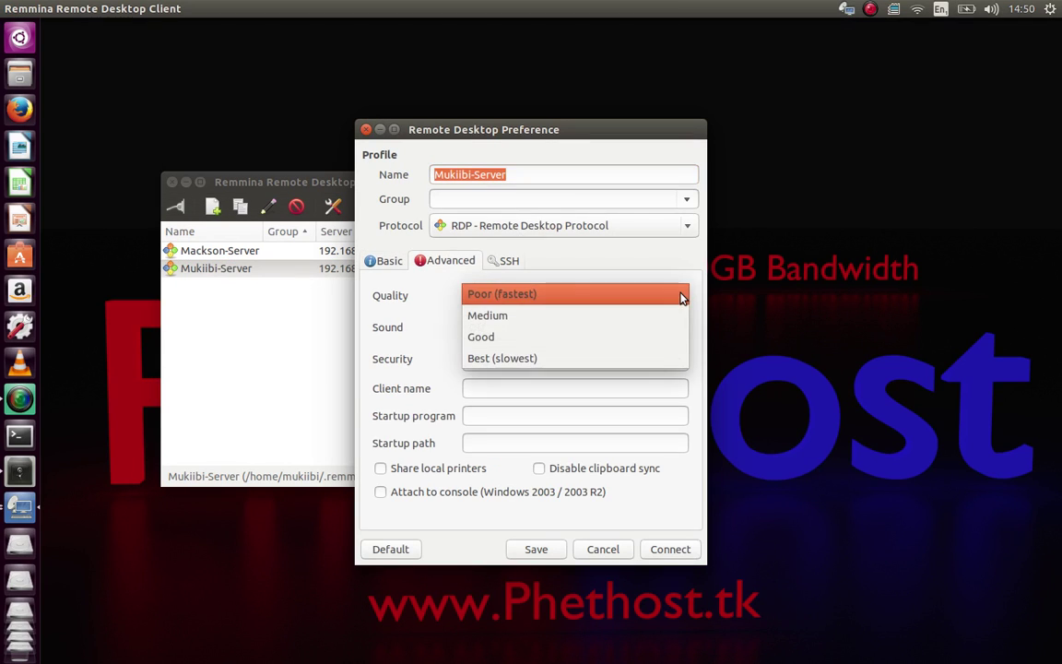
left_click(524, 361)
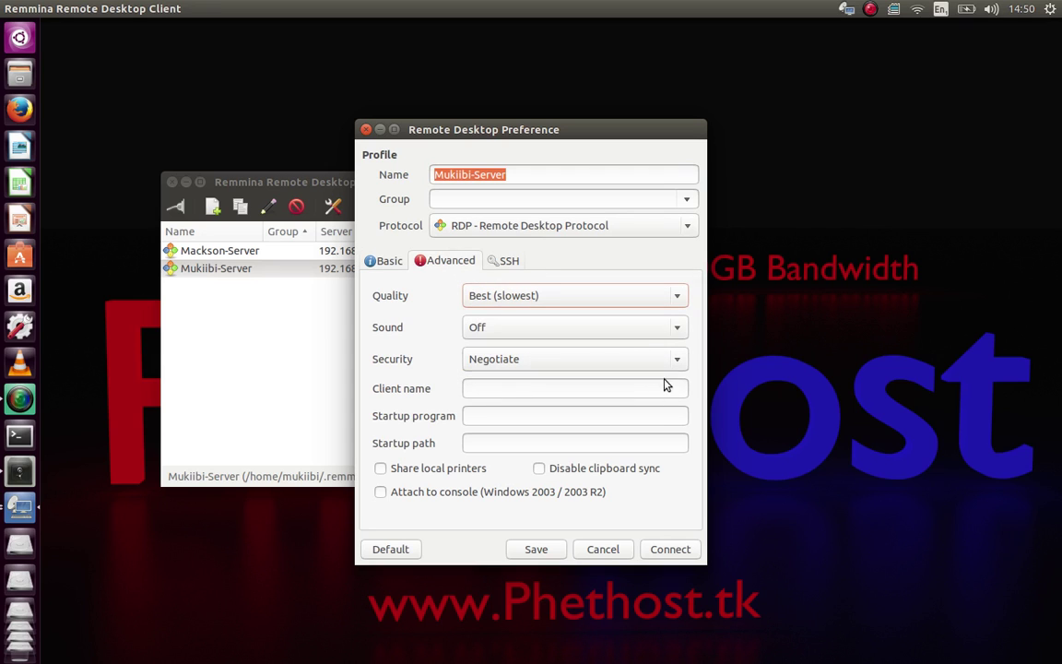
left_click(537, 549)
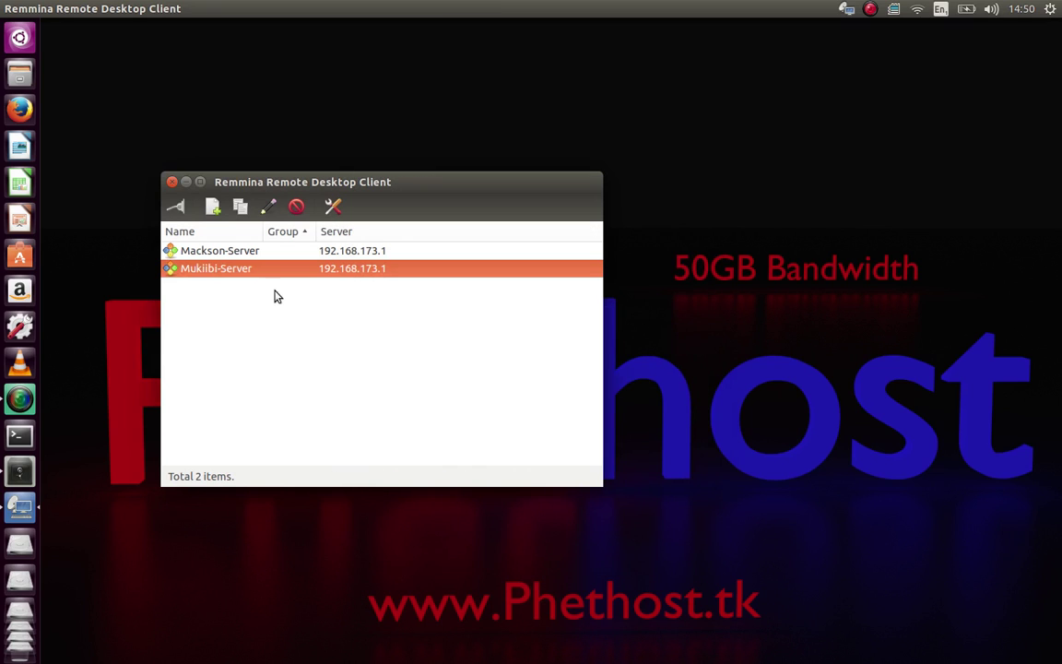
Reconnect to Mukiibi-Server fullscreen, browse the remote Desktop folder in Explorer, then close it.
double_click(292, 270)
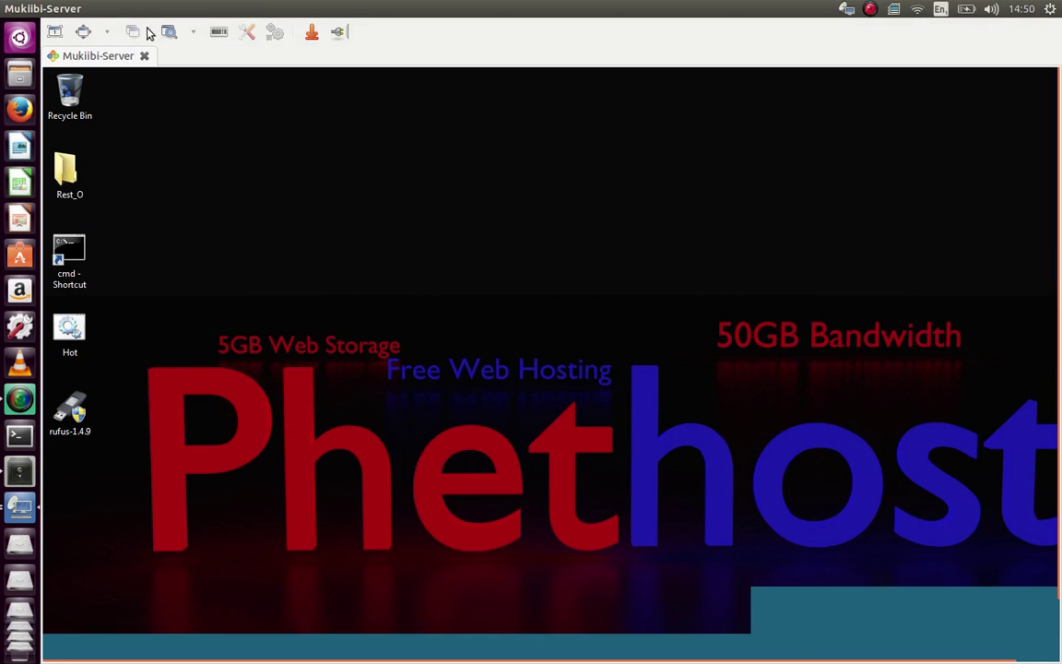
left_click(85, 33)
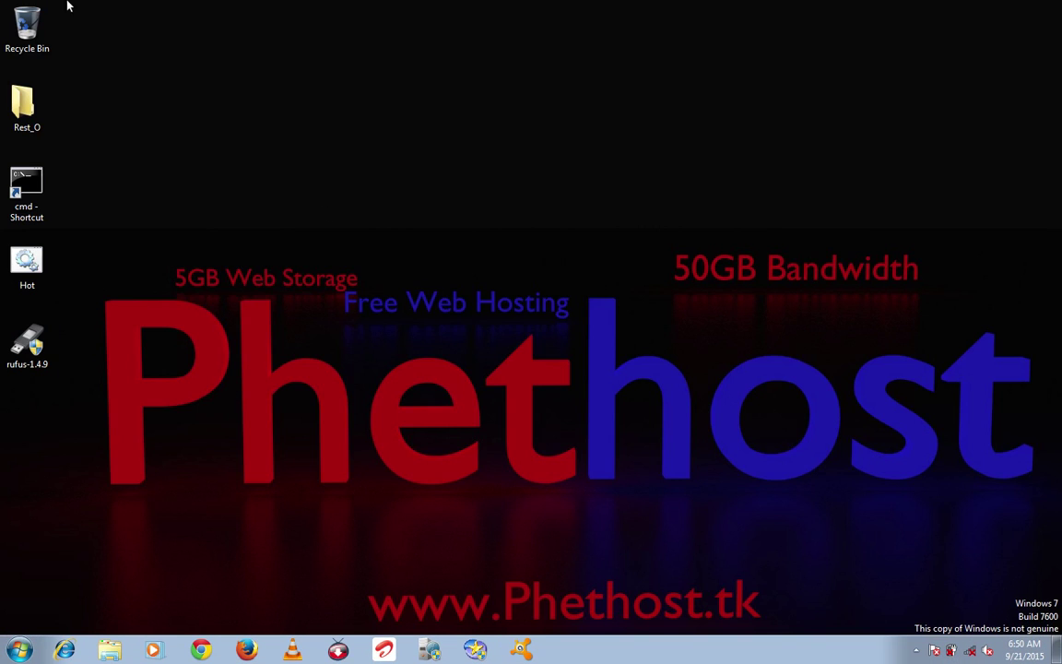
key("super+e")
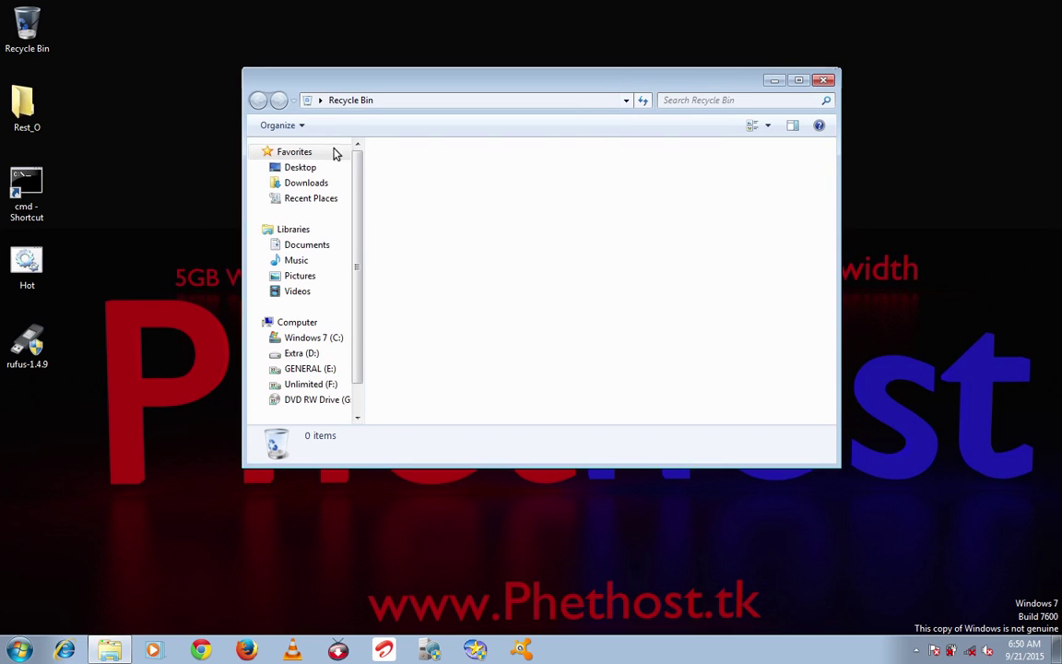
left_click(302, 166)
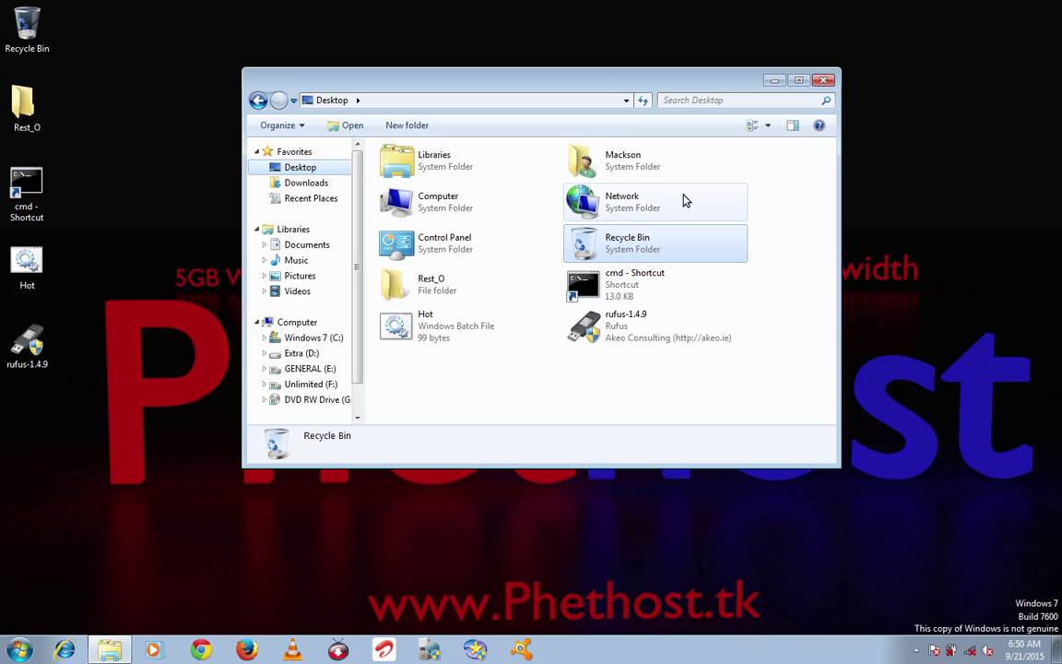
left_click(825, 83)
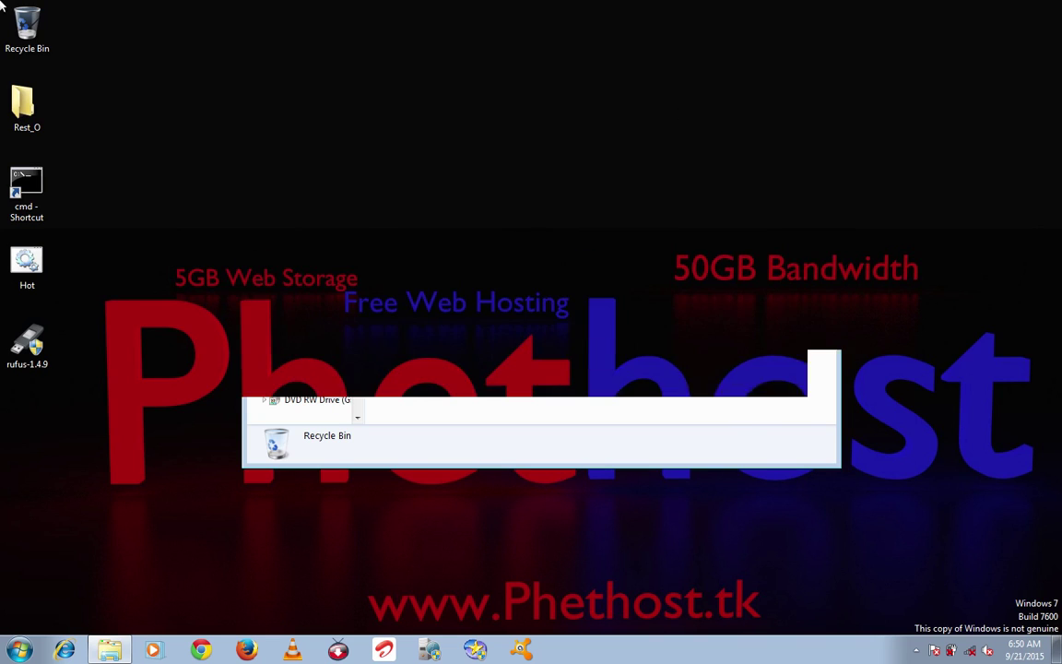